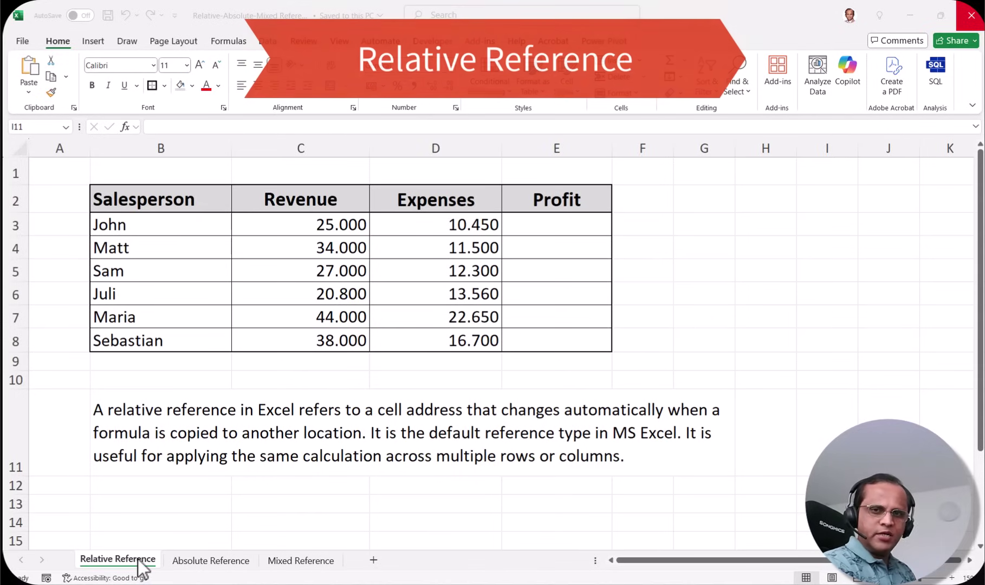
- Calculate the first salesperson's profit in E3 with the formula =C3-D3
left_click(300, 401)
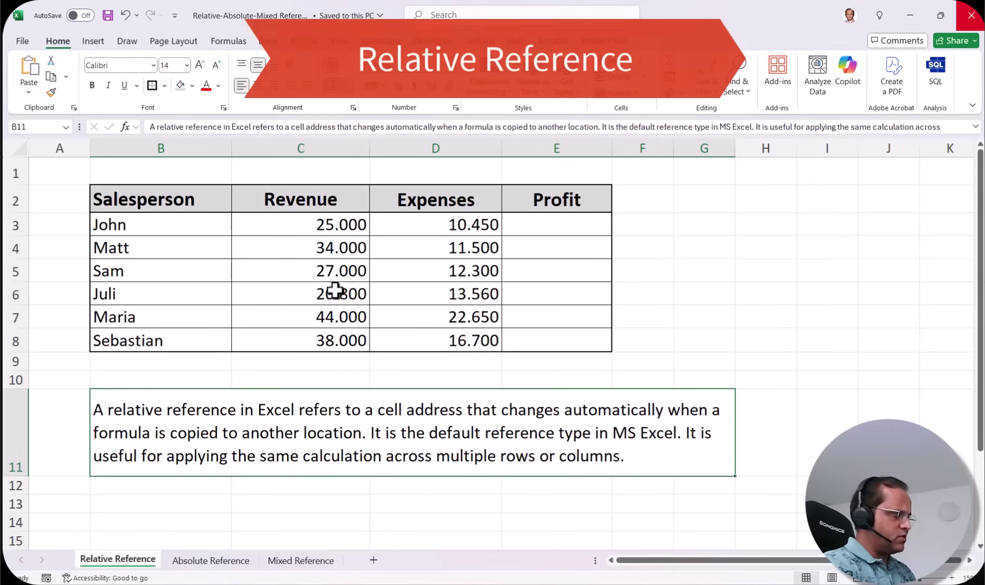
left_click(570, 229)
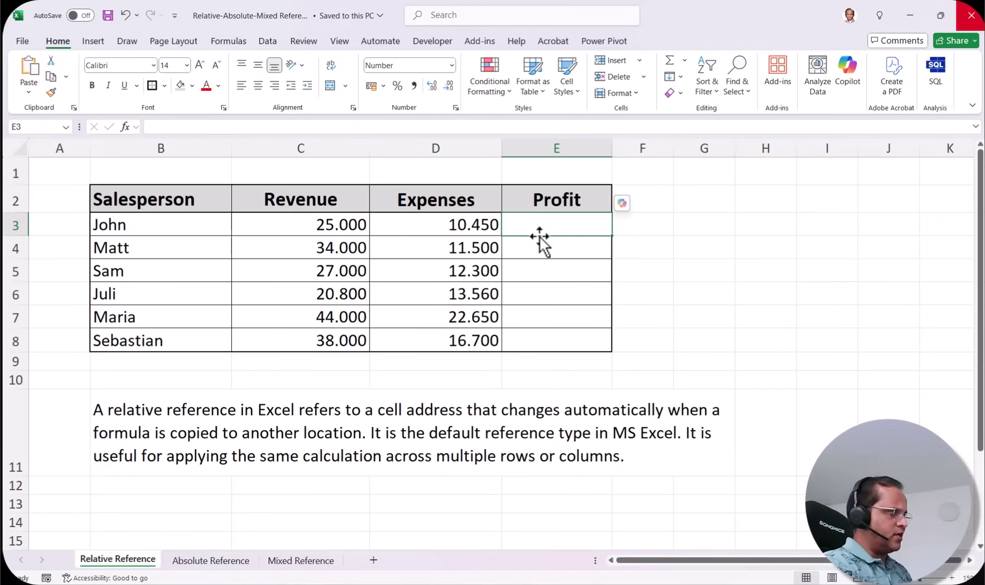
type("=")
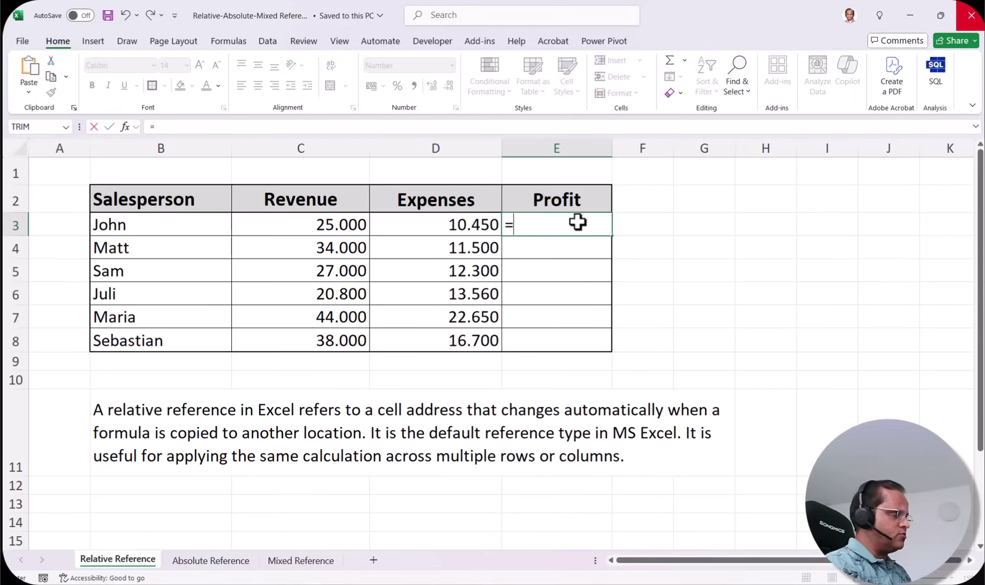
left_click(325, 224)
type("-")
left_click(449, 228)
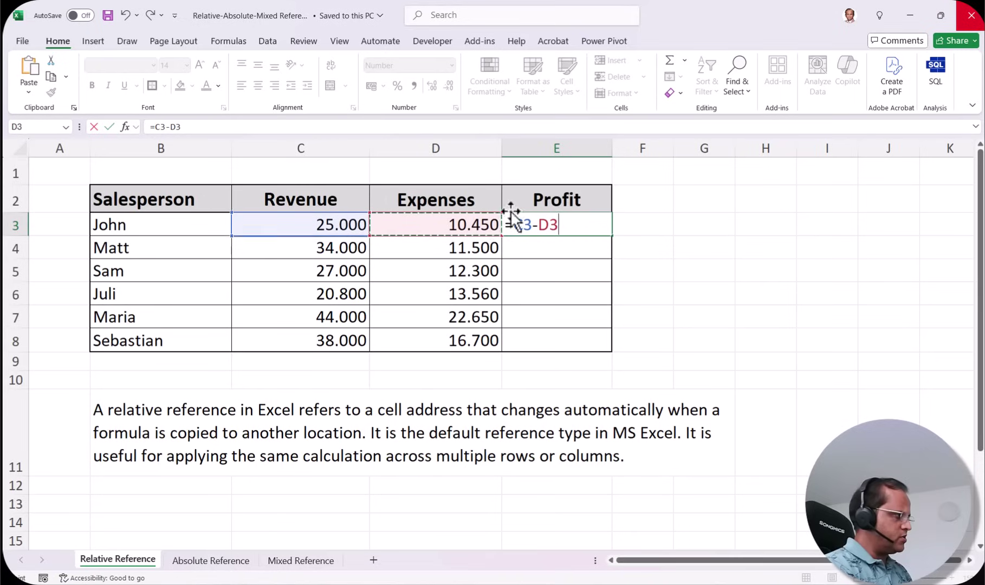
key("ctrl+Return")
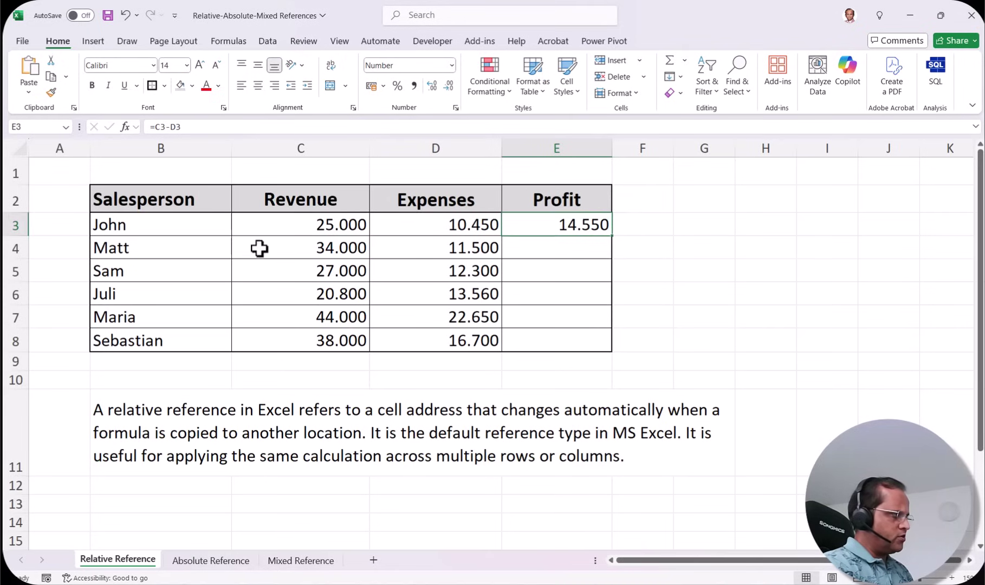
- Fill the profit formula from E3 down through E8
left_click(600, 251)
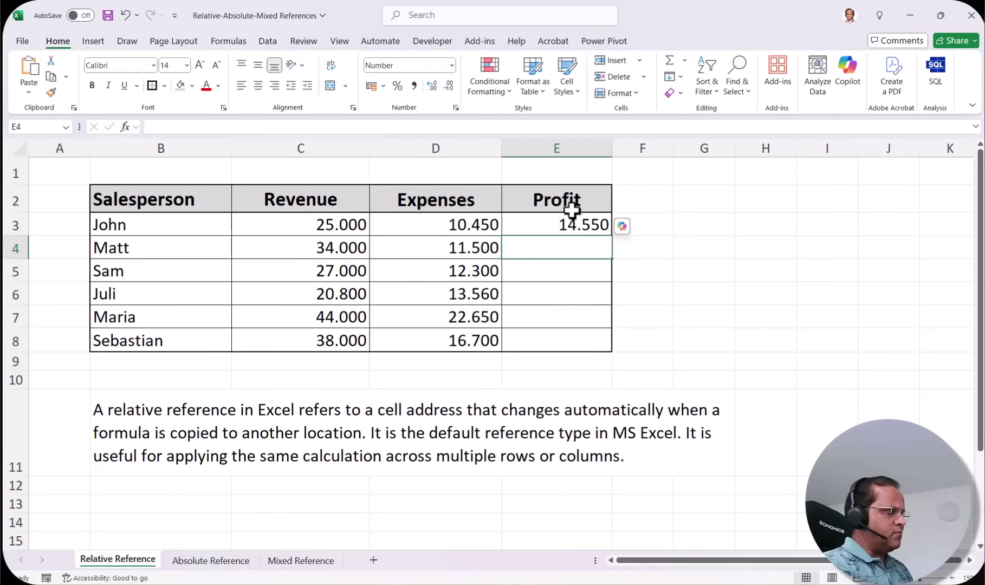
left_click(539, 224)
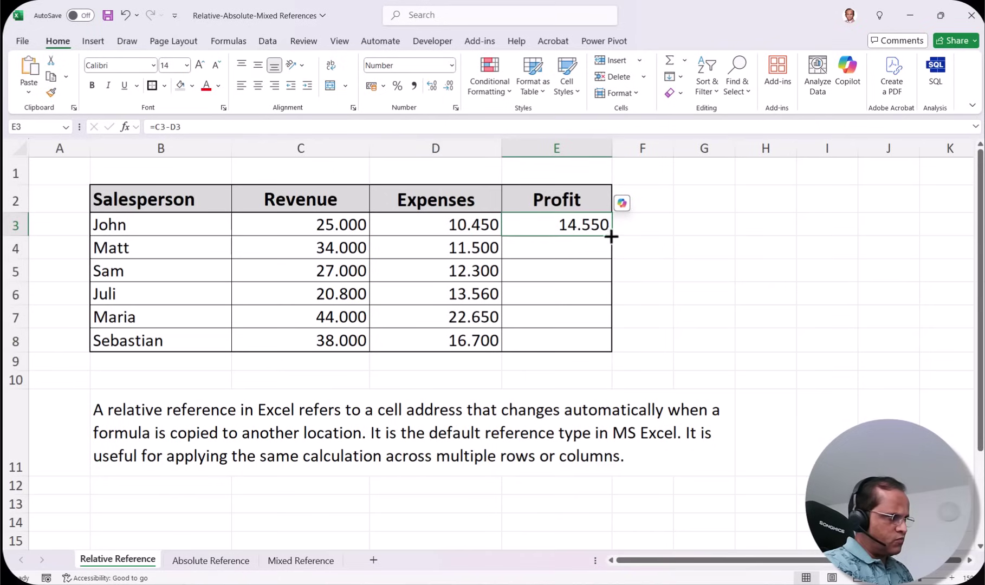
left_click_drag(614, 237, 608, 327)
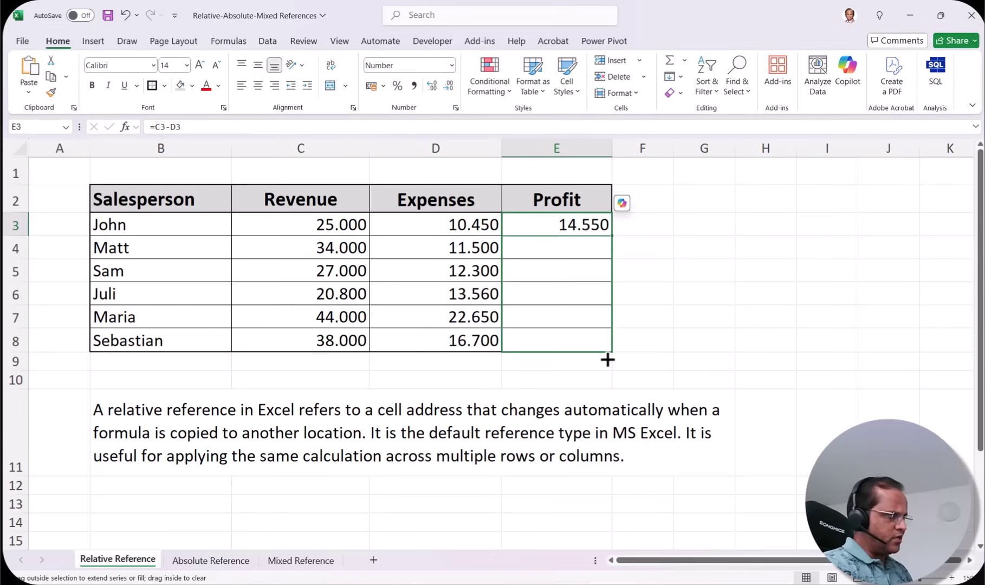
left_click_drag(607, 360, 607, 359)
- Examine the formulas in the Profit column to compare how the row references change from E3 down to E8
left_click(550, 261)
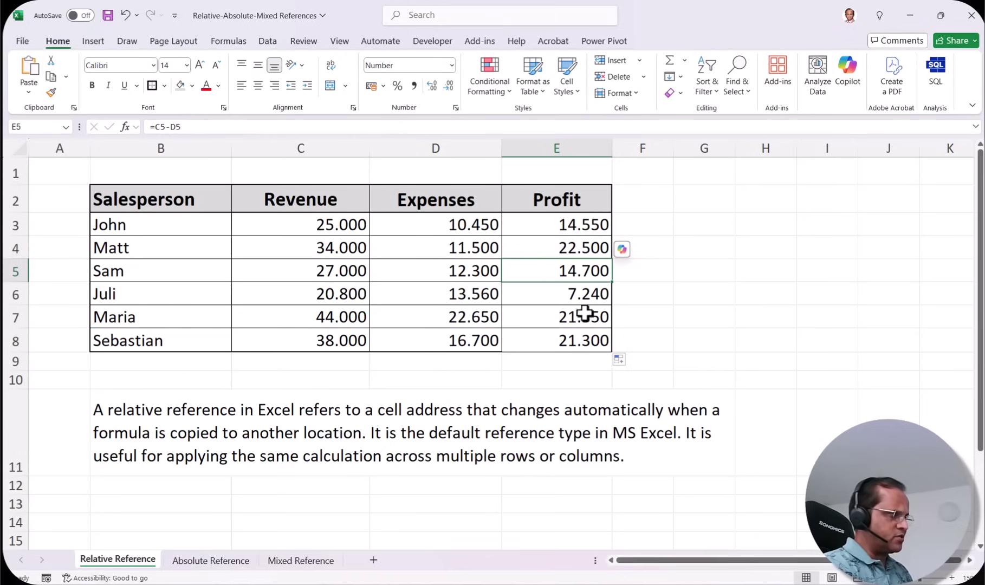
left_click(568, 295)
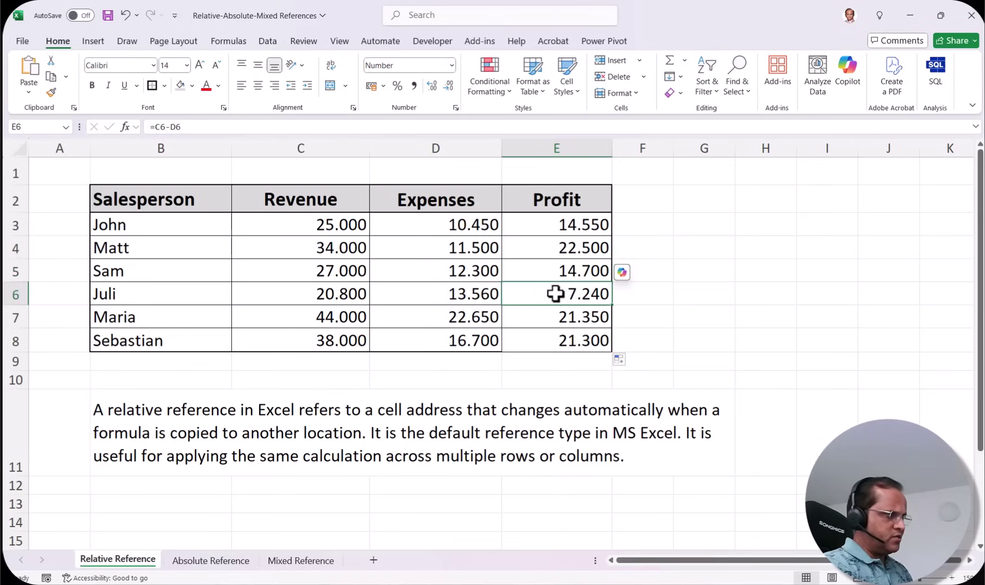
double_click(551, 293)
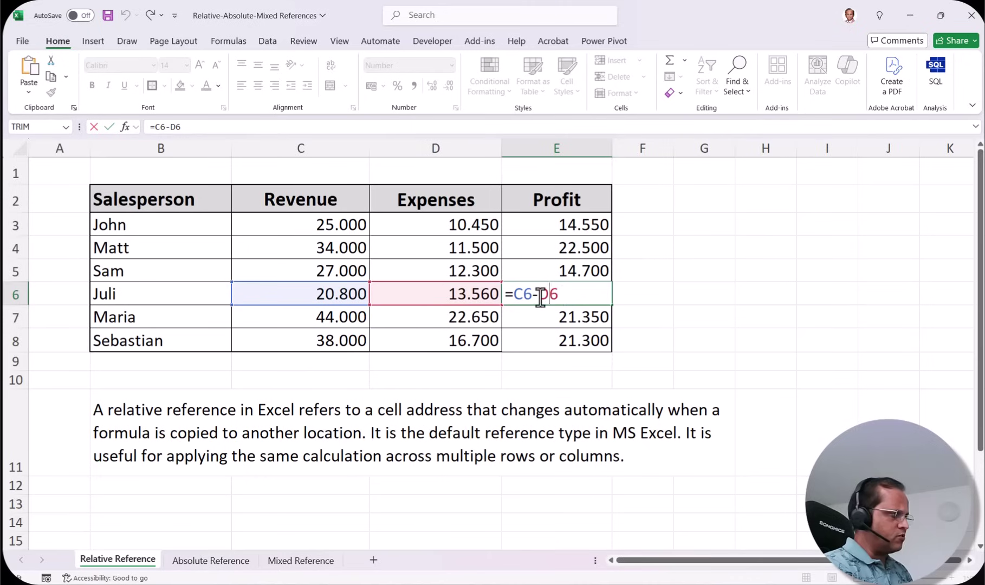
key("Return")
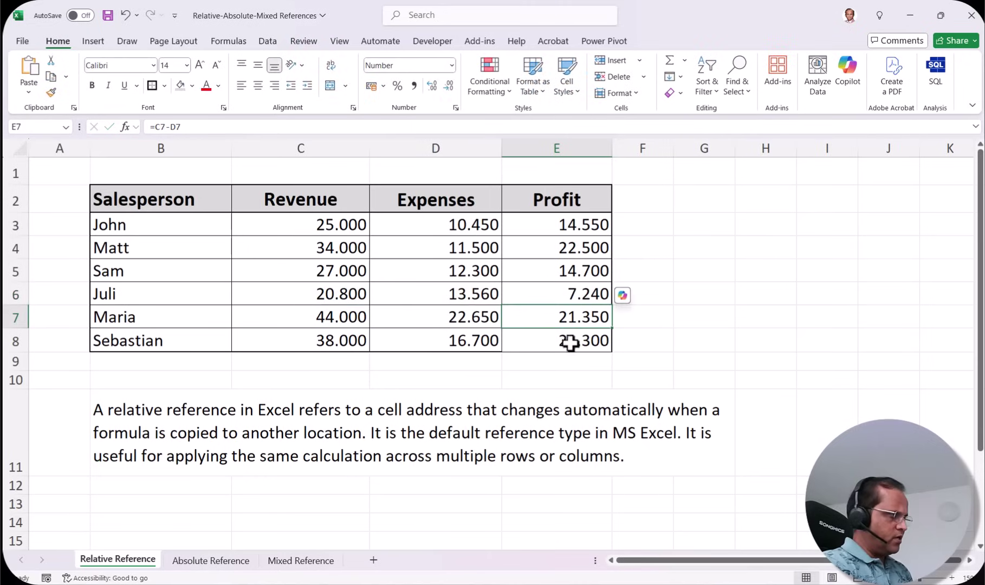
left_click(550, 345)
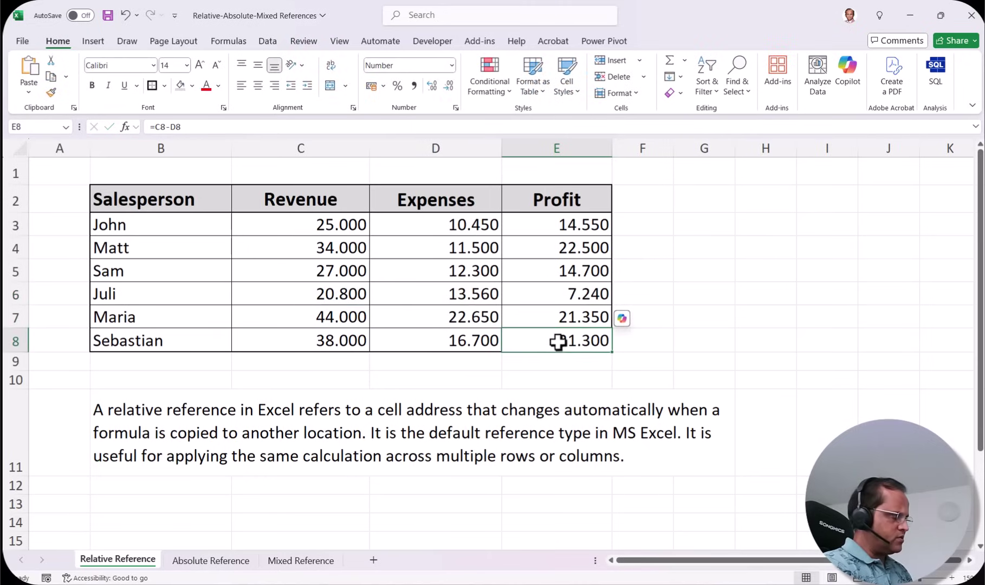
double_click(559, 341)
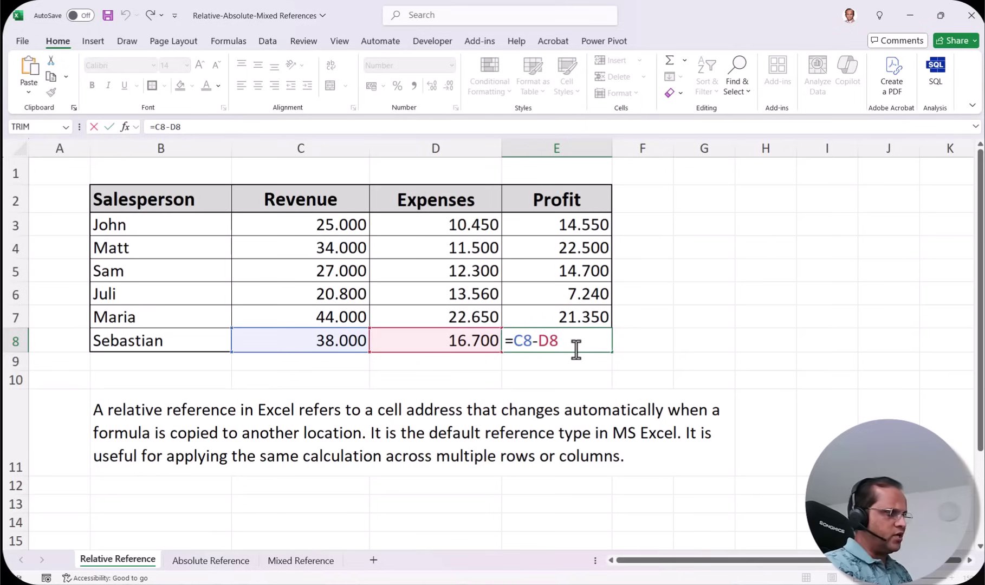
key("Return")
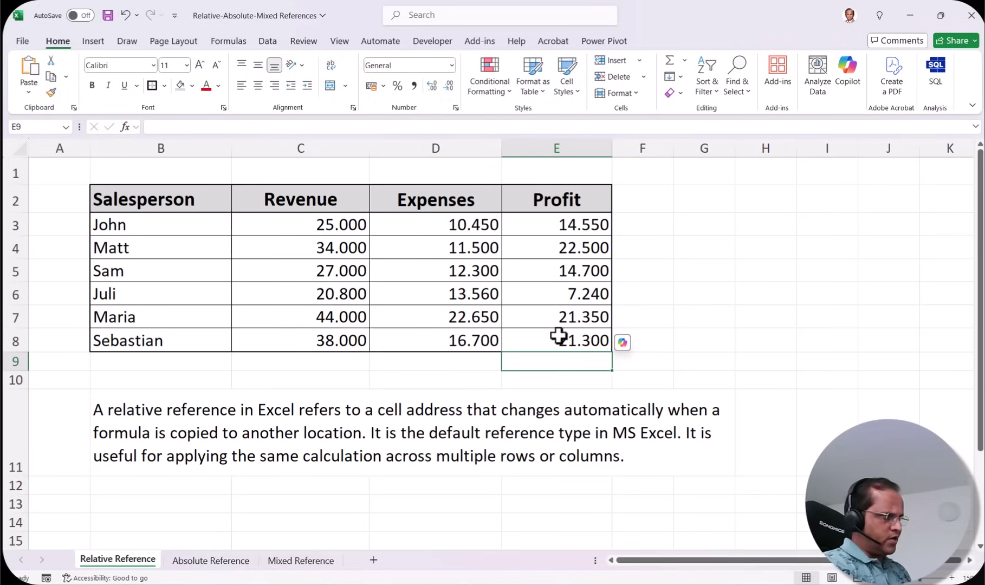
left_click(553, 252)
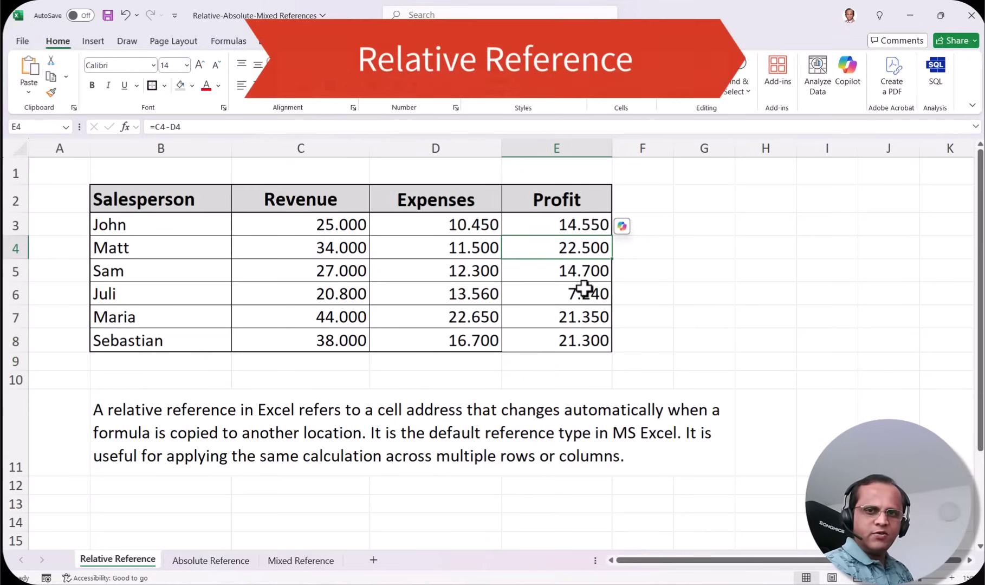
left_click(533, 227)
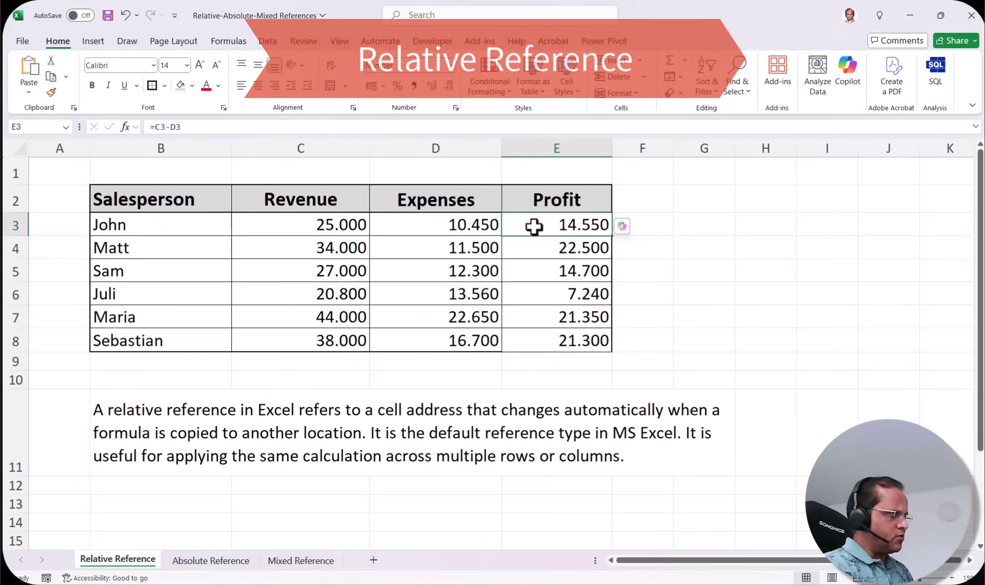
double_click(564, 224)
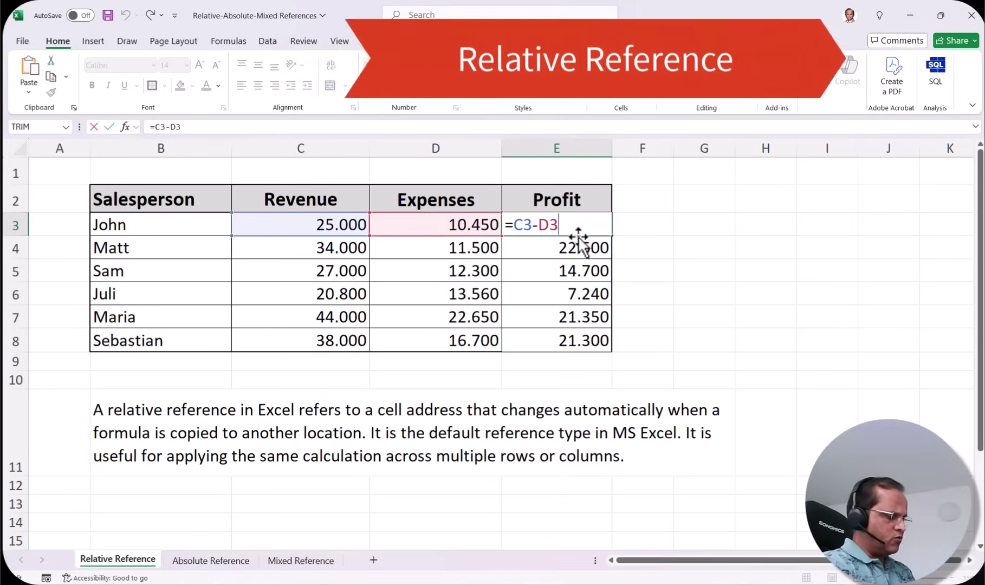
key("Return")
double_click(532, 249)
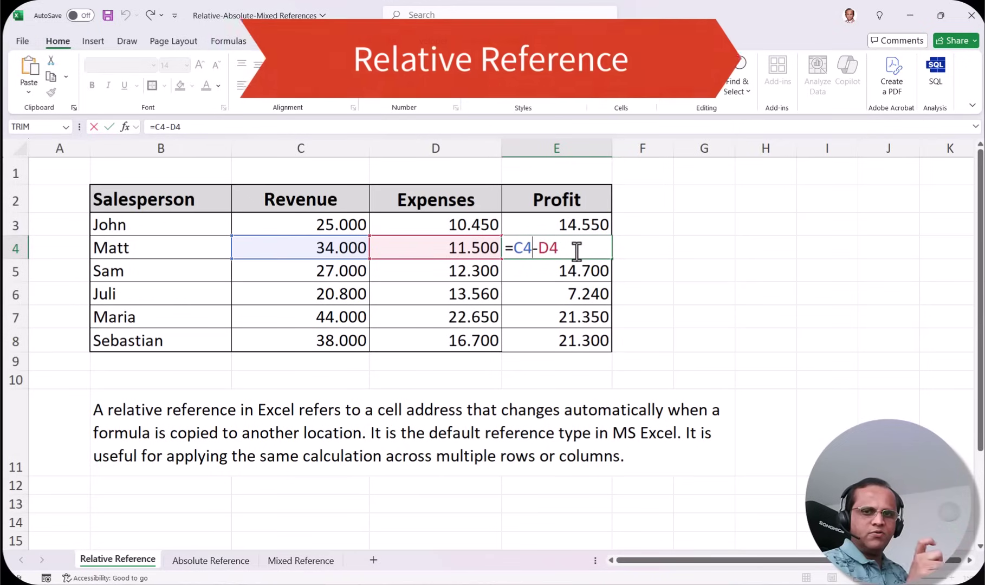
key("Return")
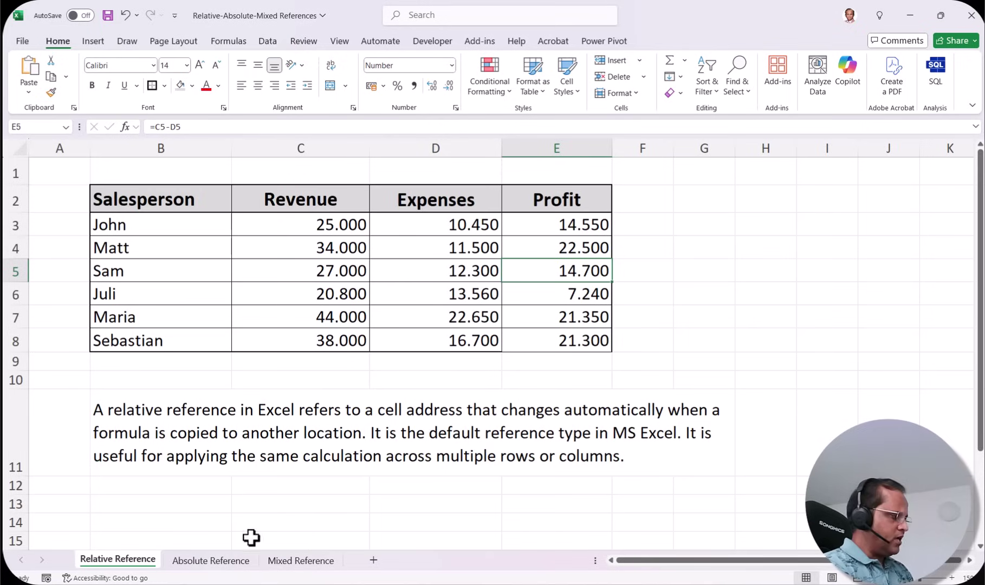
- Open the Absolute Reference sheet and review its explanation text, the total marks and the first student's grade
left_click(191, 566)
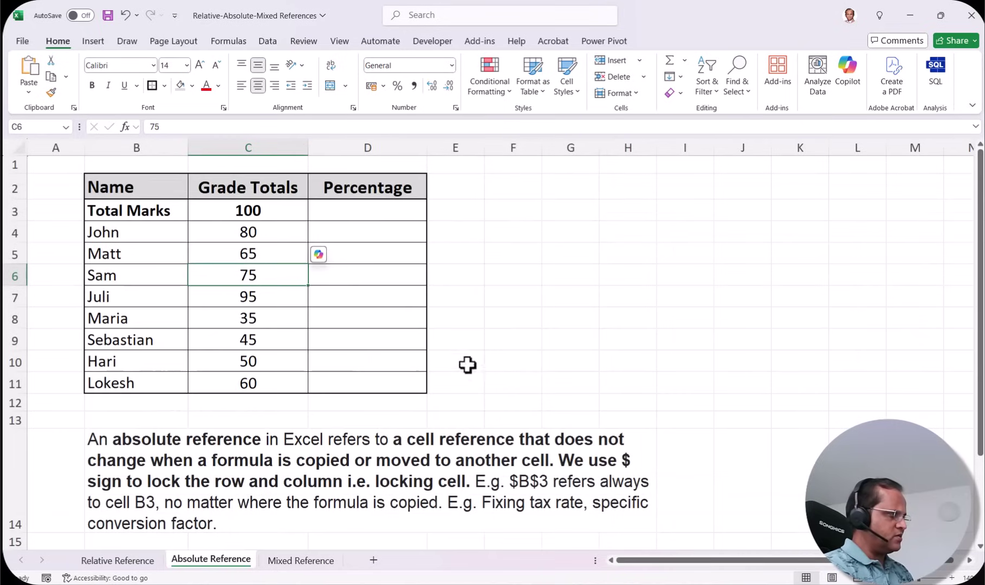
left_click(519, 231)
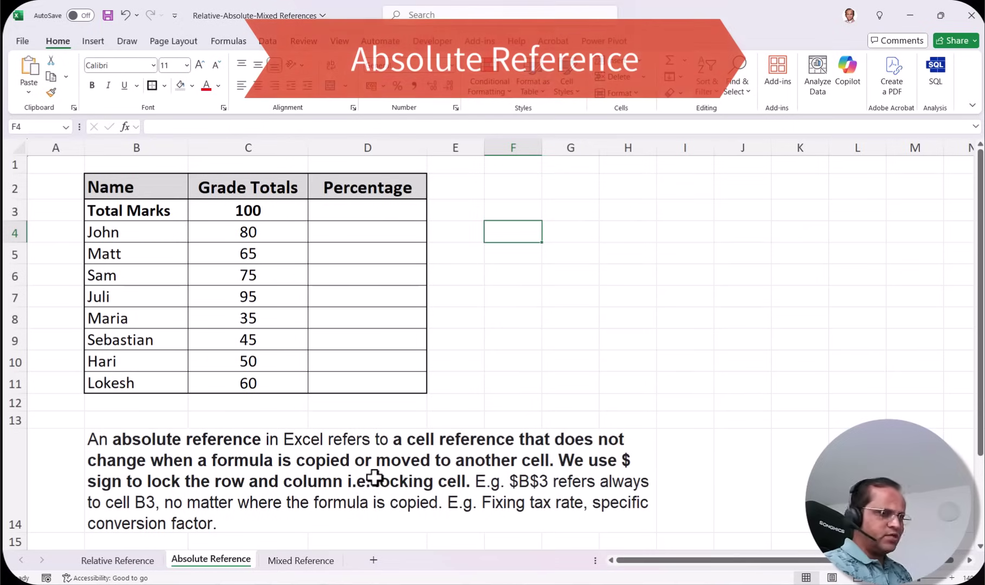
scroll(374, 477, "down", 1)
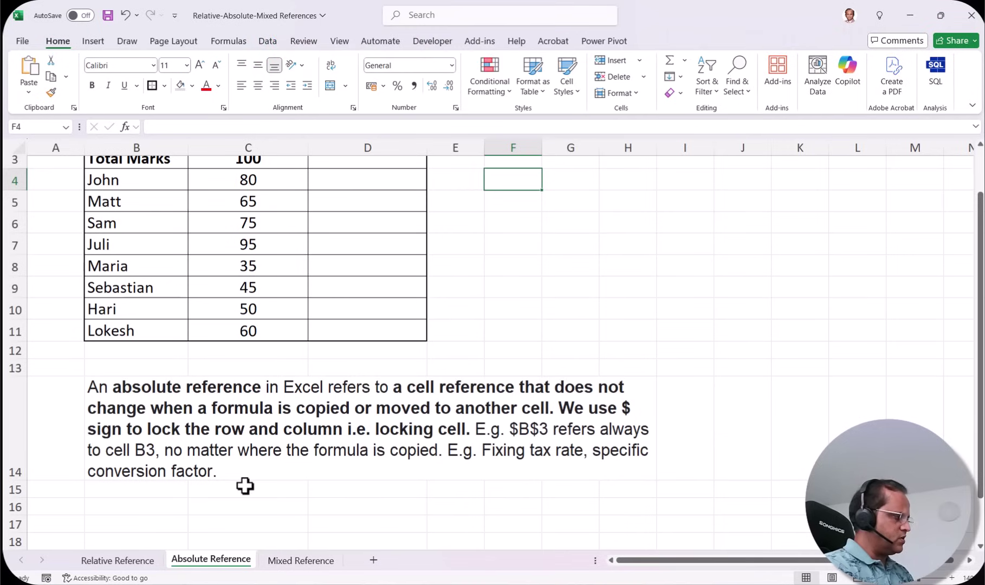
scroll(510, 446, "up", 1)
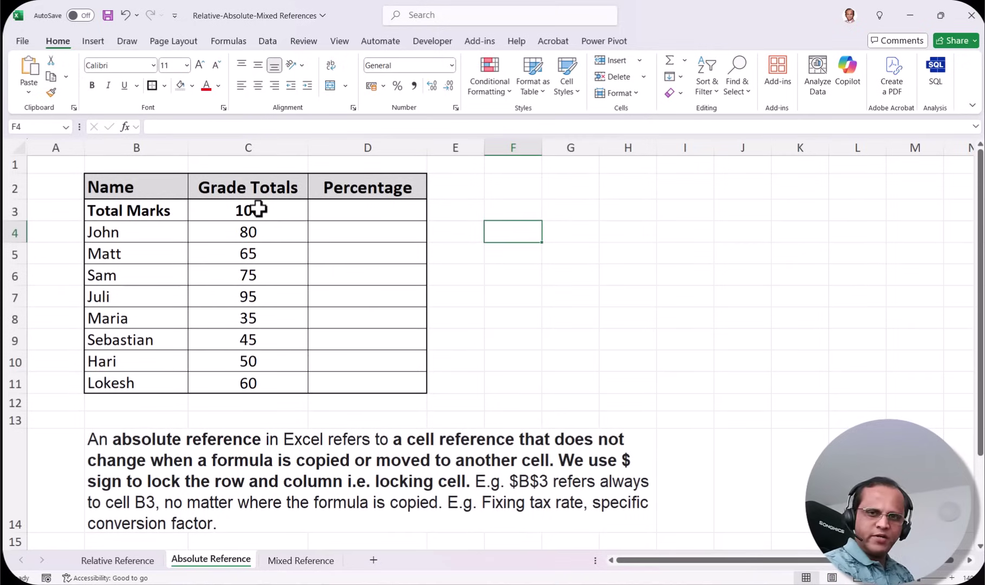
left_click(359, 231)
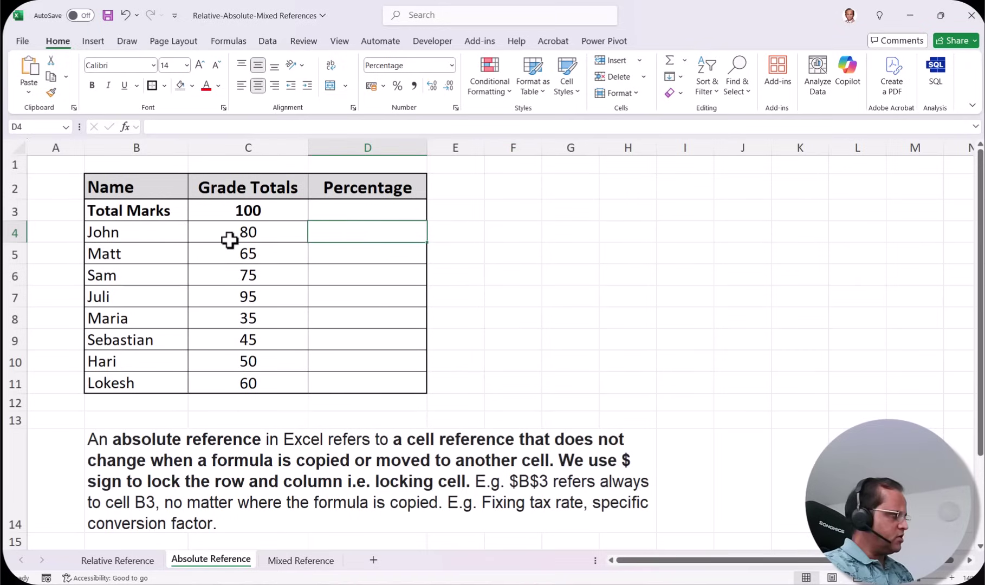
left_click(271, 233)
left_click(235, 195)
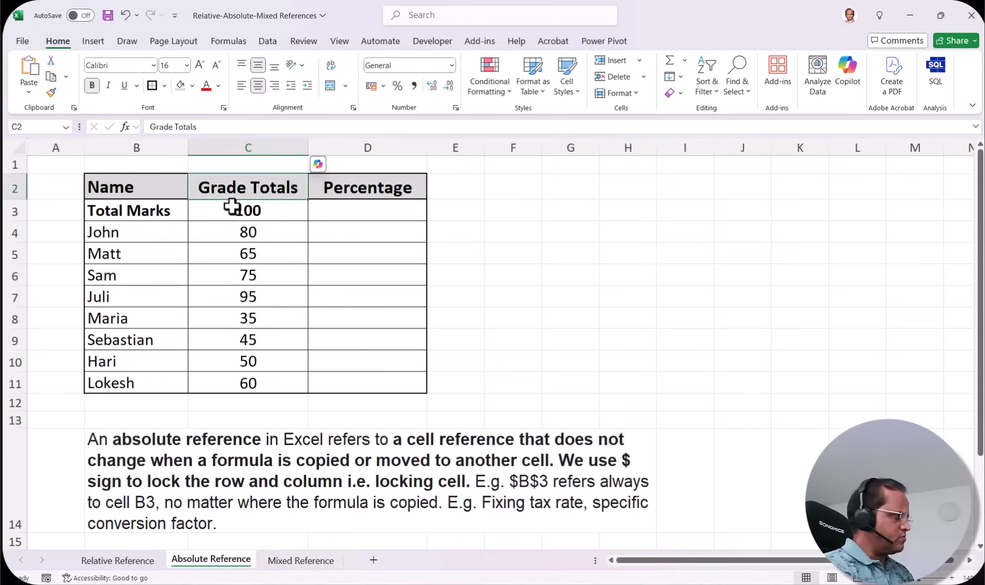
left_click(233, 211)
left_click(248, 229)
left_click(248, 211)
- Enter the percentage formula =C4/C3 in D4 and fill it down through D11
left_click(364, 231)
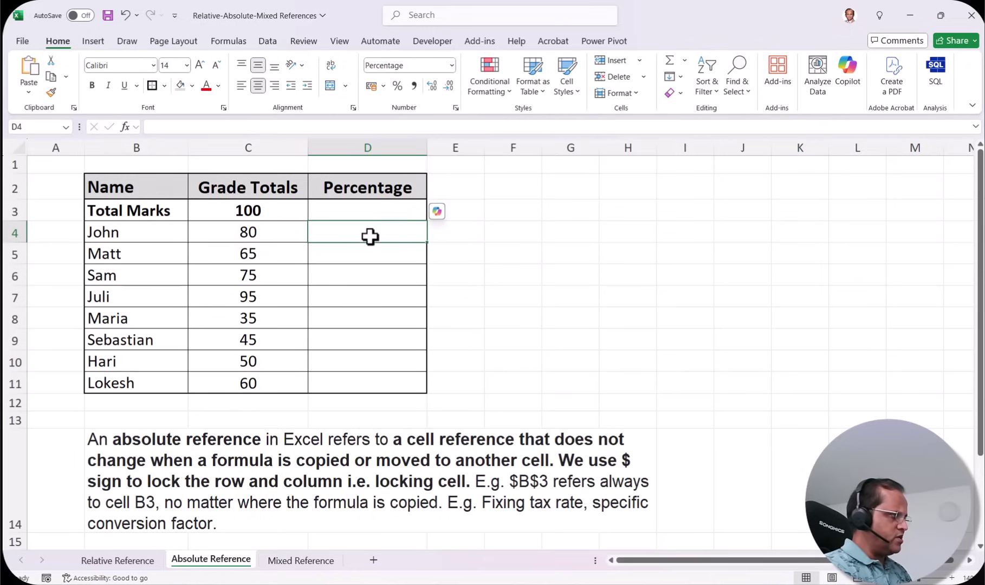
scroll(369, 235, "up", 2)
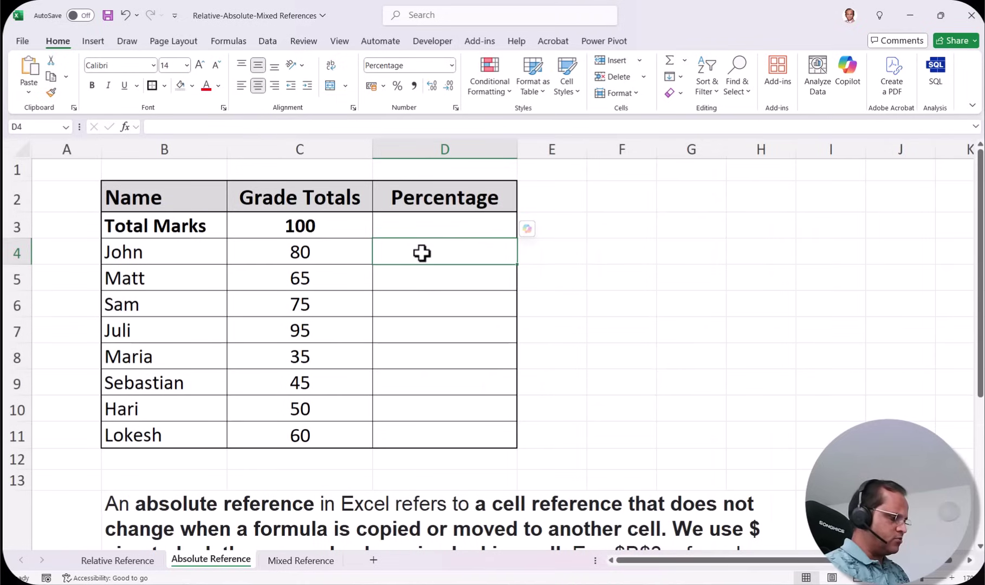
type("=")
left_click(301, 253)
type("/")
left_click(303, 226)
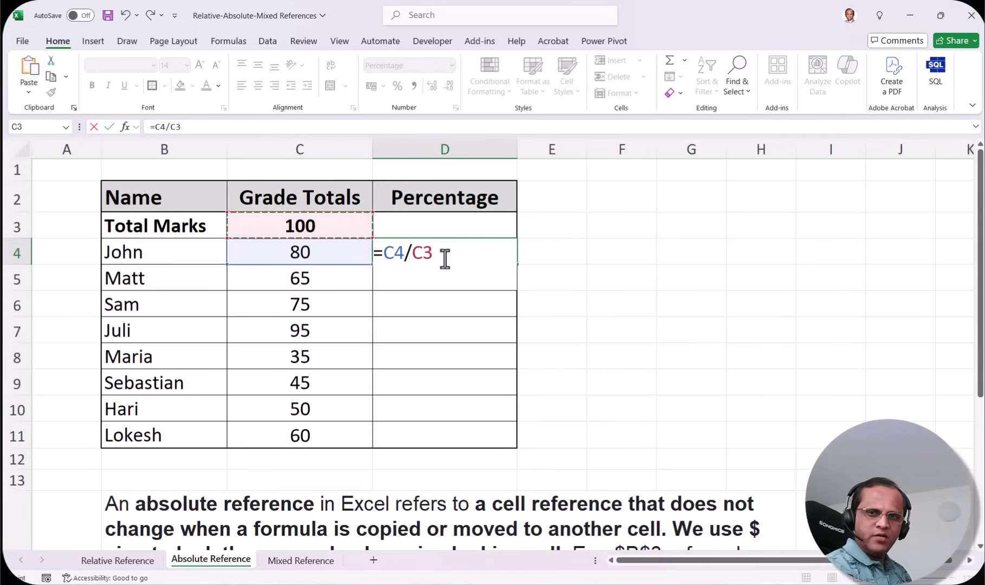
key("ctrl+Return")
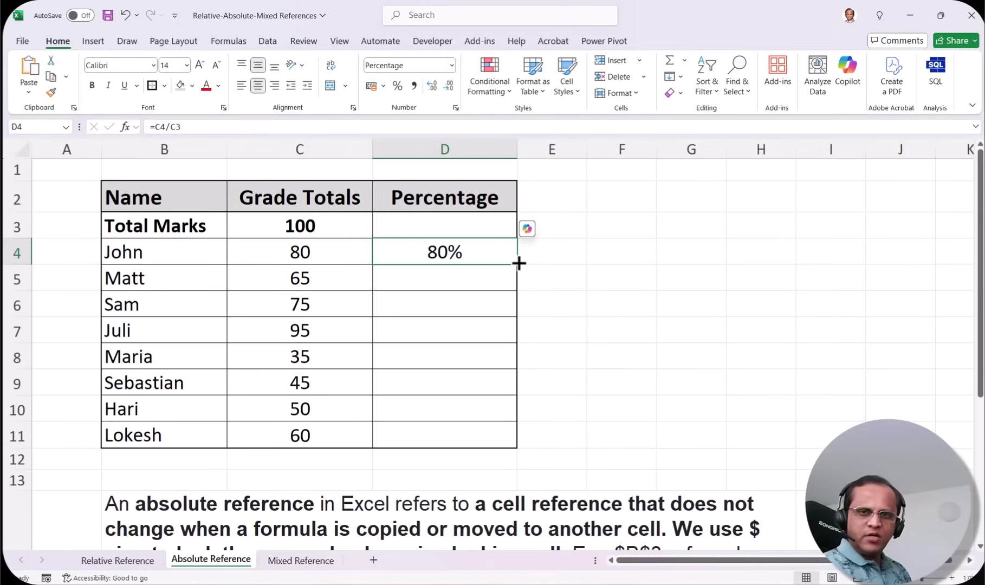
left_click_drag(518, 266, 510, 444)
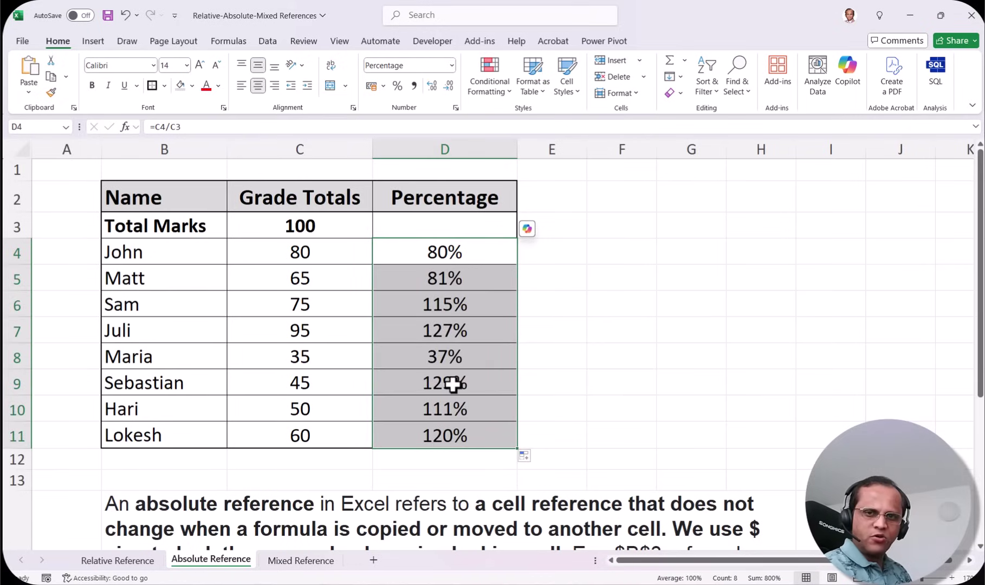
- Compare the students' grades in column C with the filled percentages and formulas in D5 through D11
left_click(463, 279)
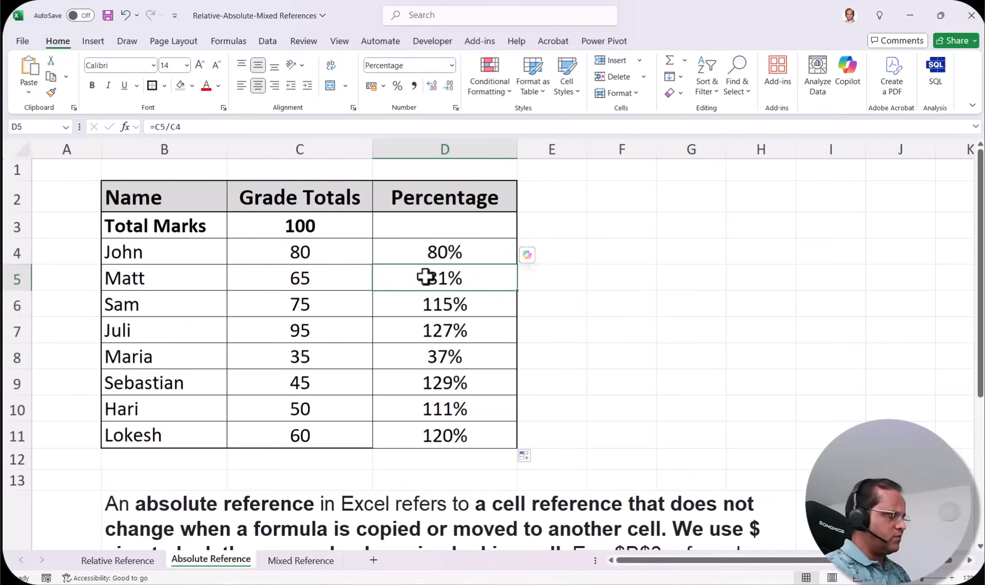
left_click(299, 278)
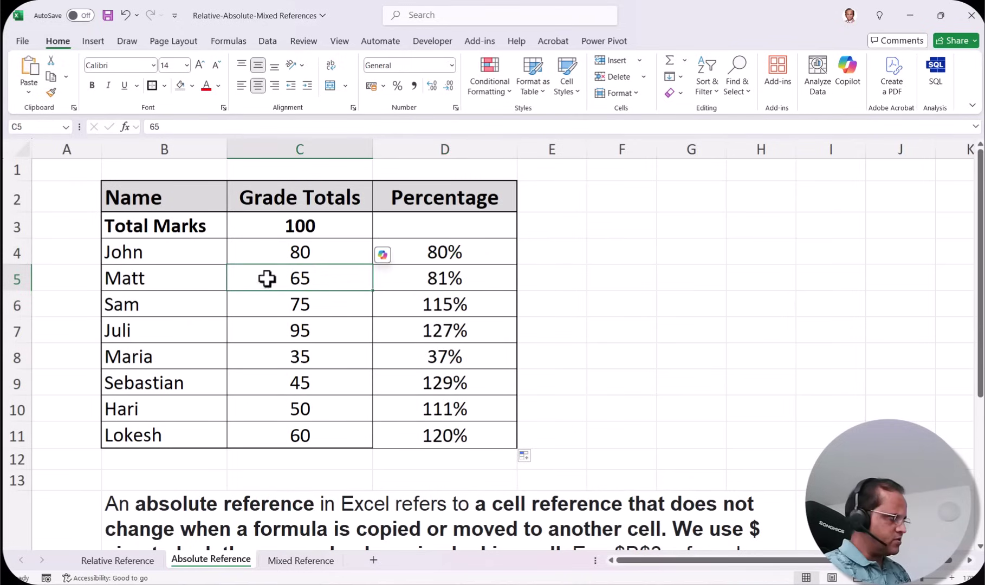
left_click(436, 277)
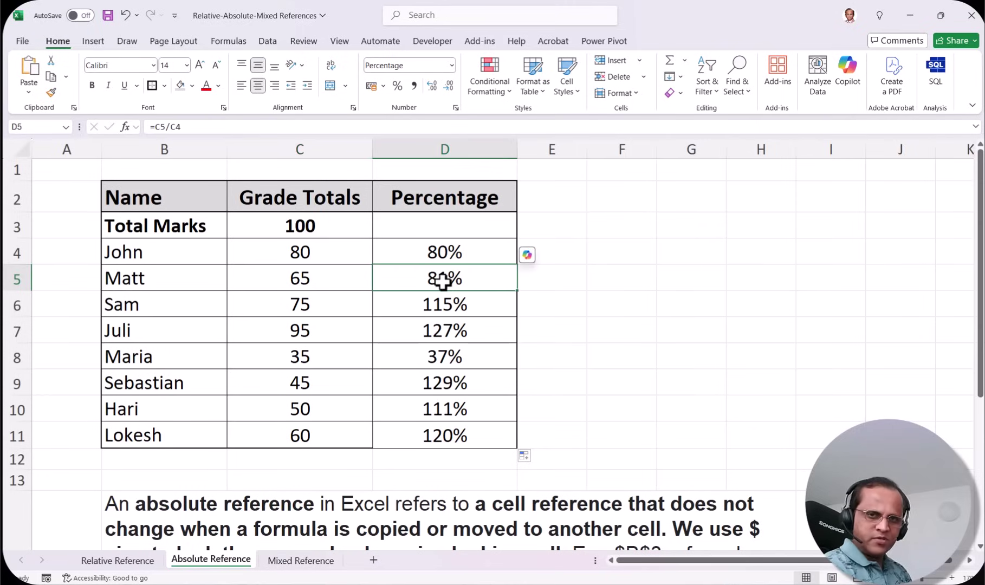
left_click(276, 306)
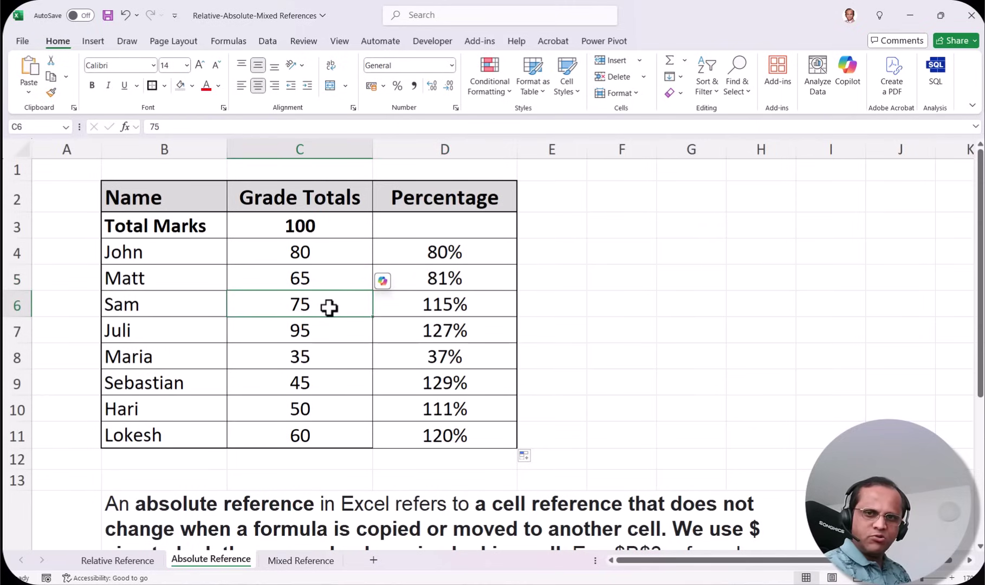
left_click(417, 303)
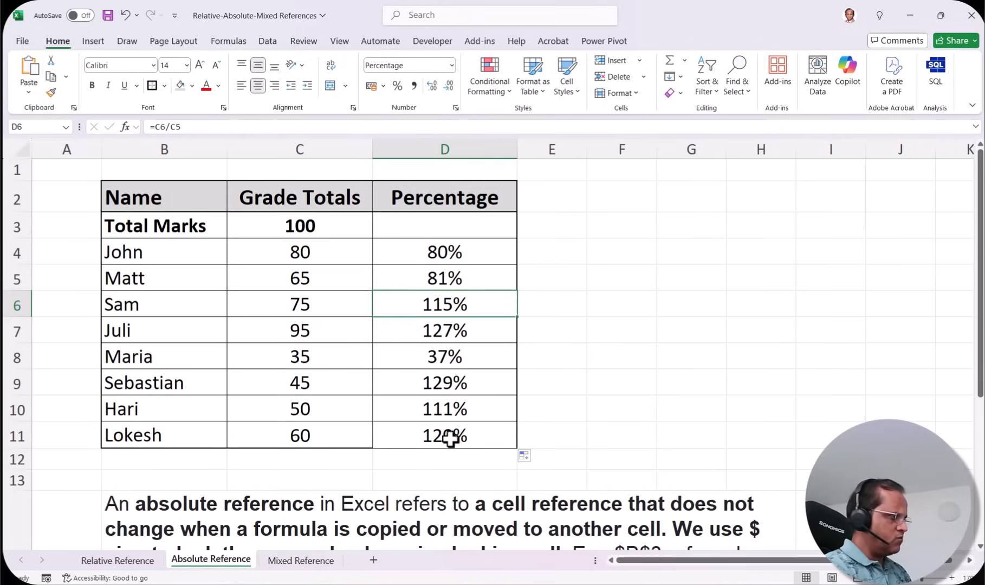
left_click(260, 355)
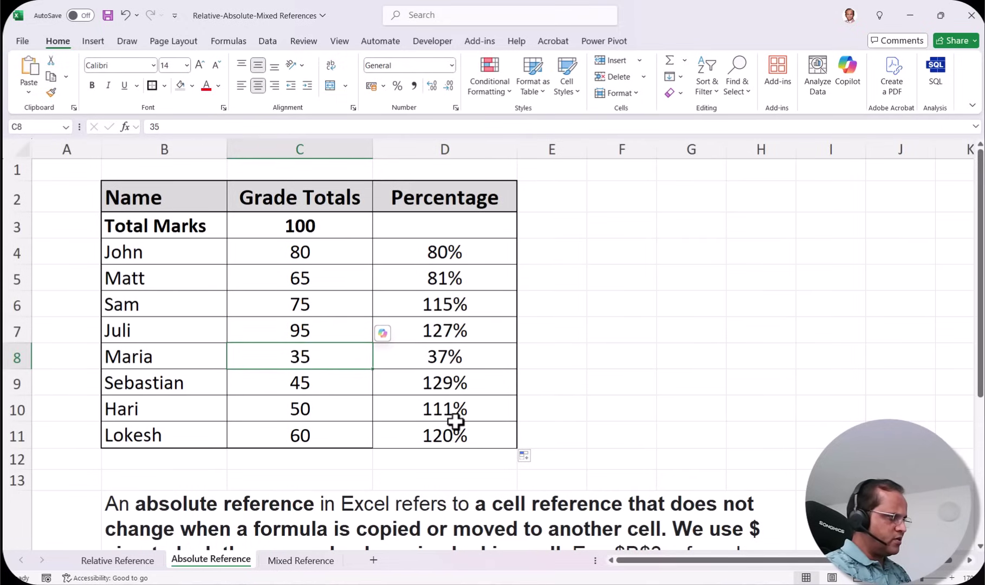
left_click(422, 359)
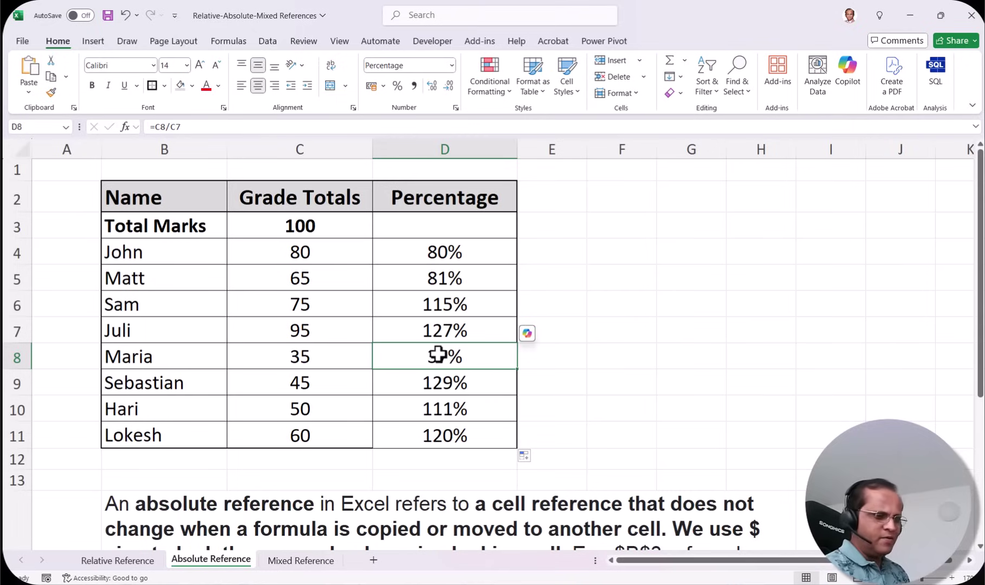
left_click(434, 252)
left_click_drag(417, 279, 425, 440)
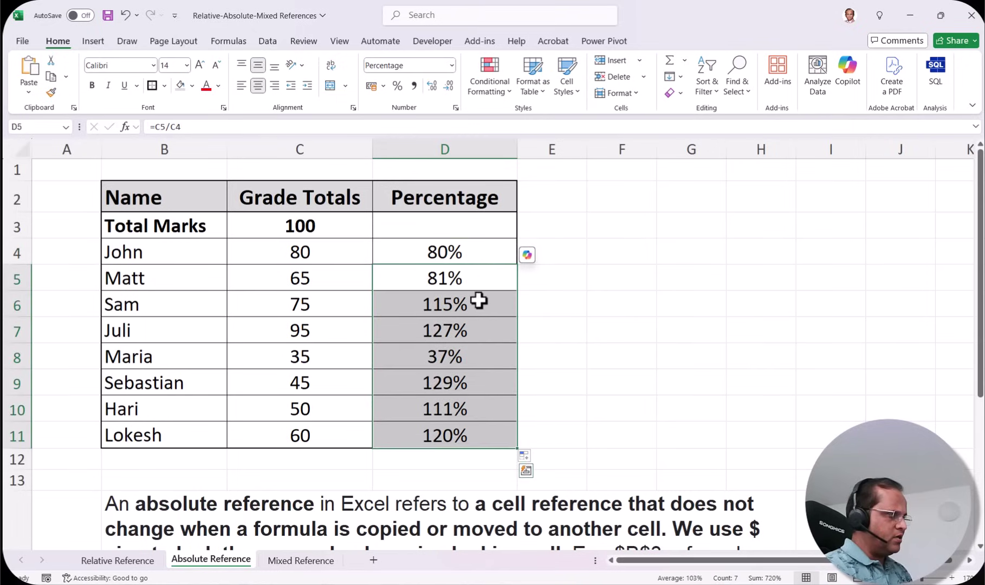
left_click(455, 276)
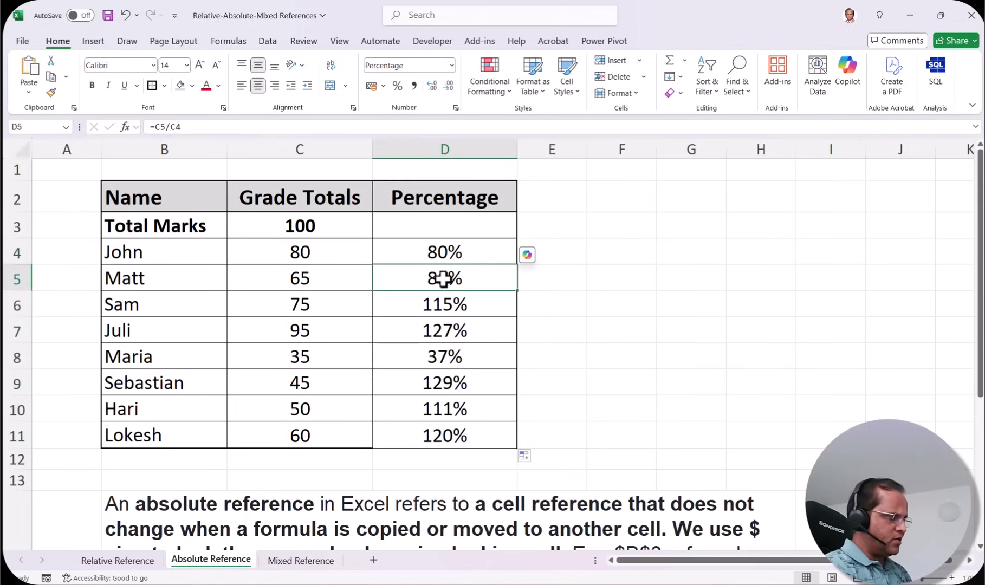
- Inspect which cells the percentage formulas in D5, D6 and D4 refer to, leaving the formulas as they are
double_click(443, 279)
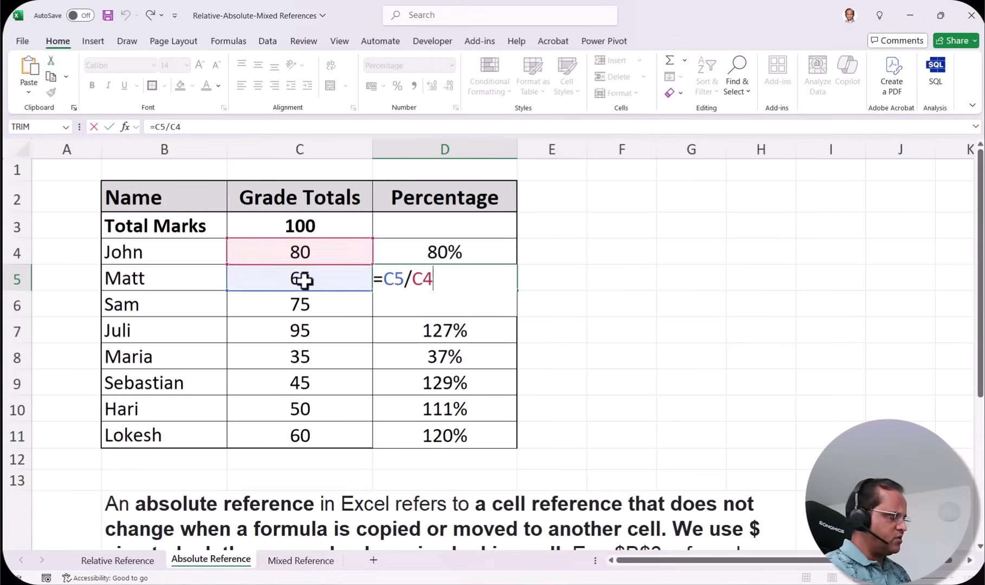
key("Return")
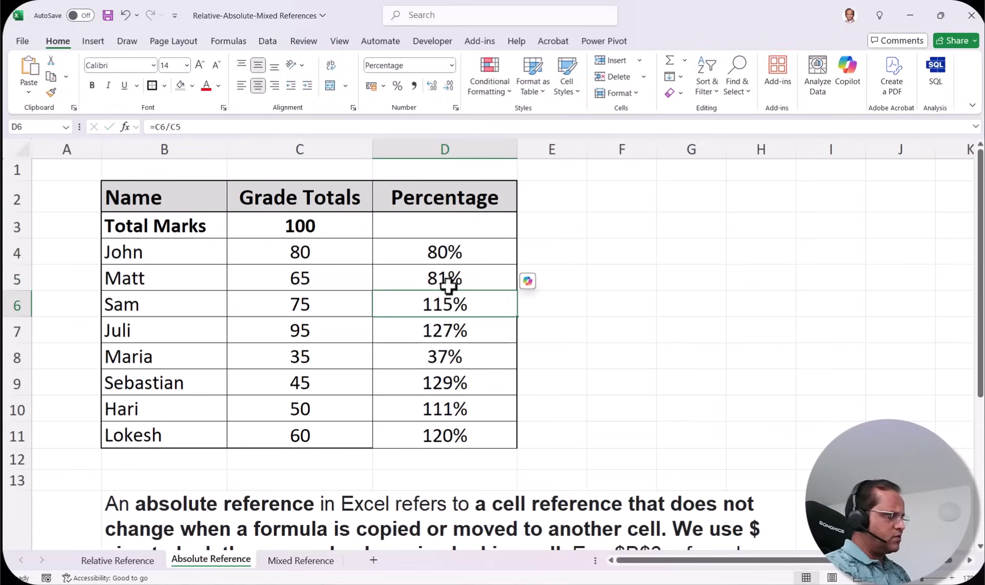
left_click(447, 285)
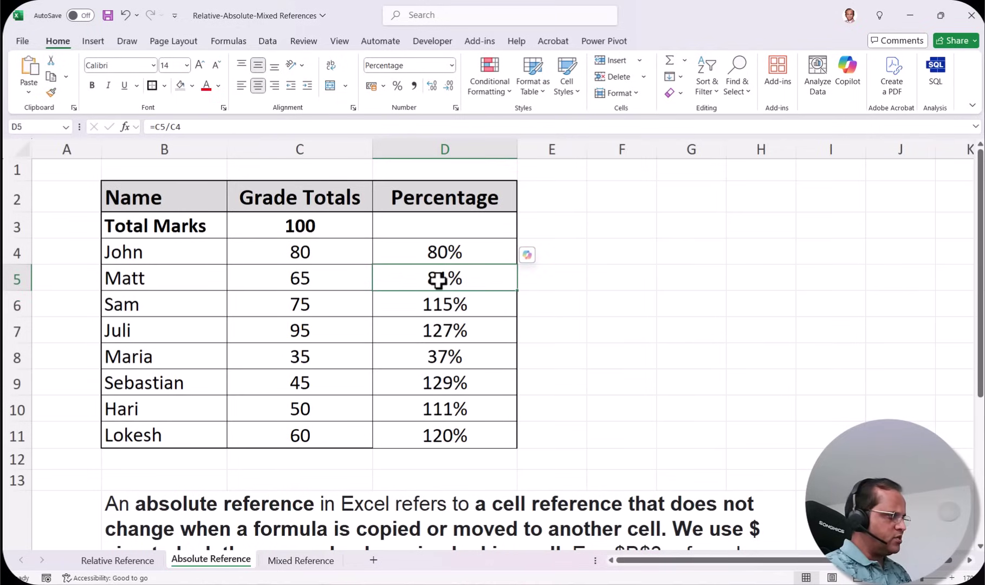
double_click(438, 280)
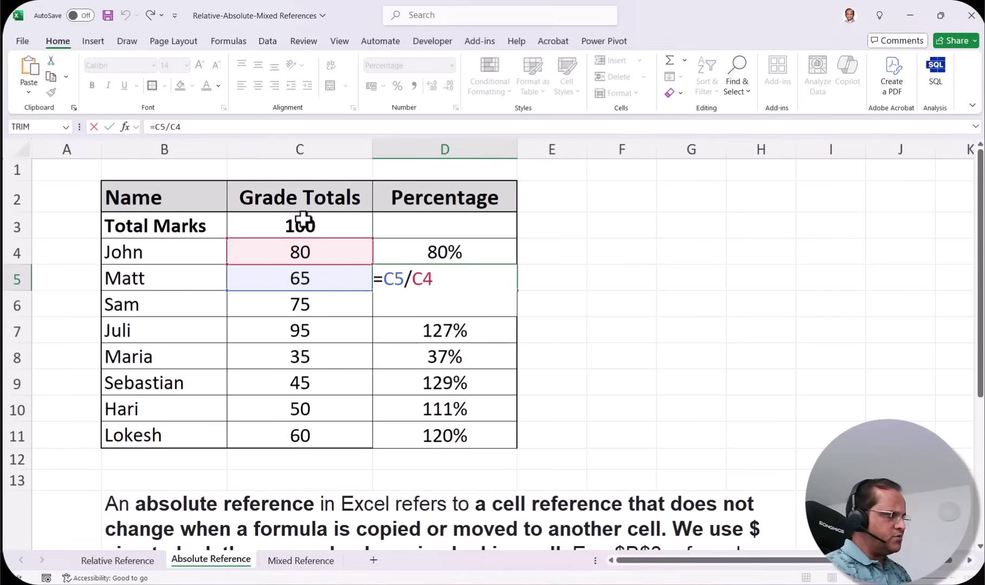
key("Return")
key("ctrl+d")
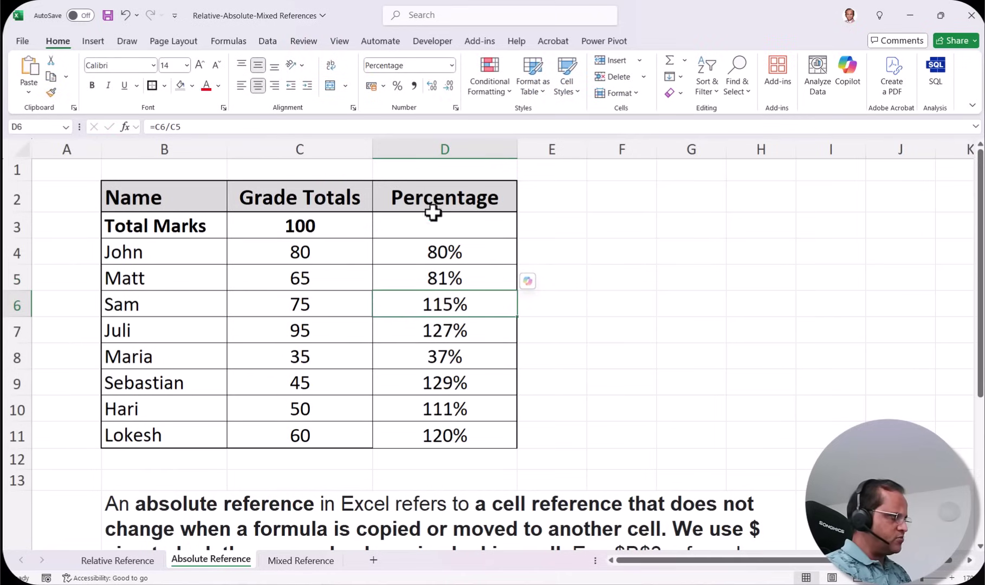
double_click(436, 304)
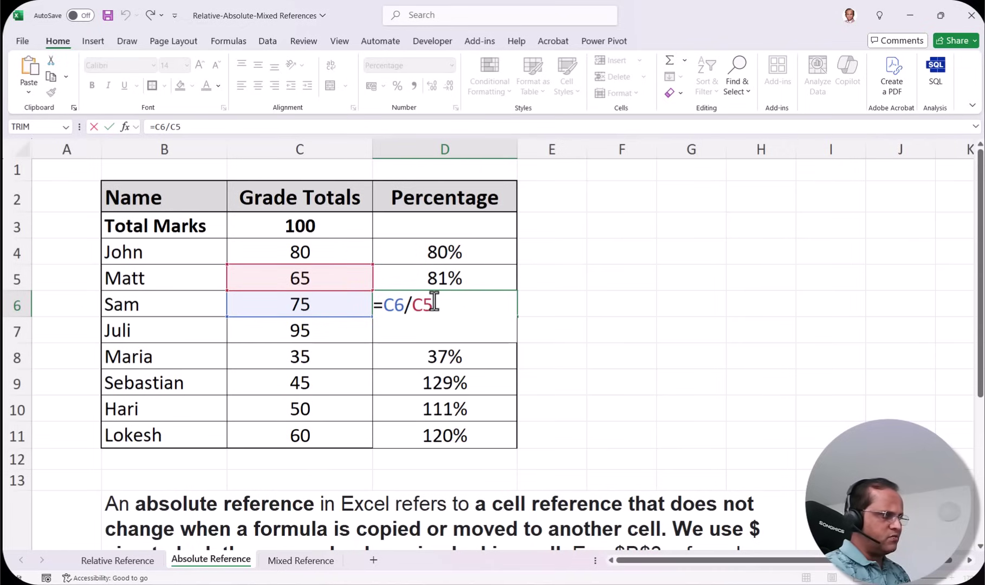
key("Return")
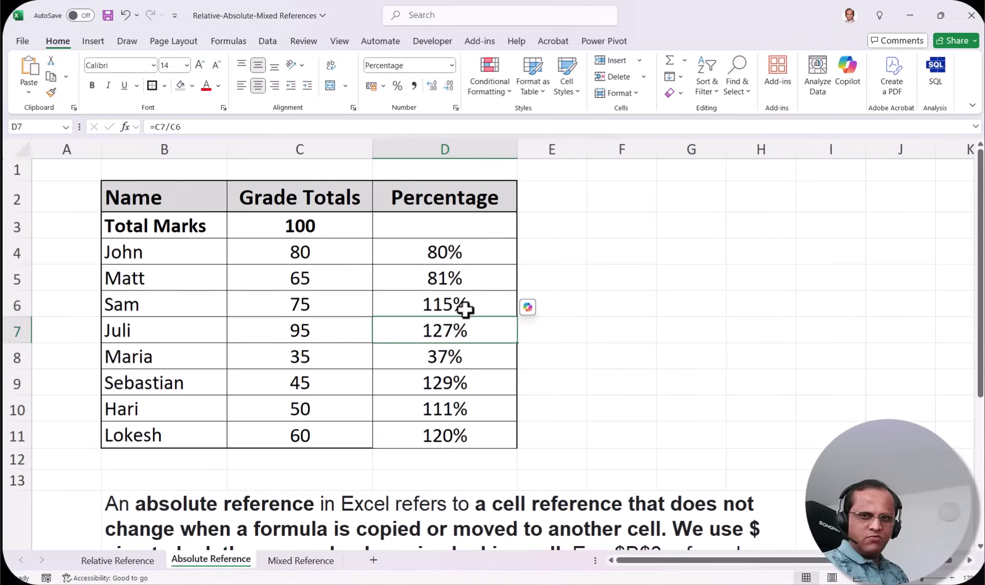
double_click(460, 250)
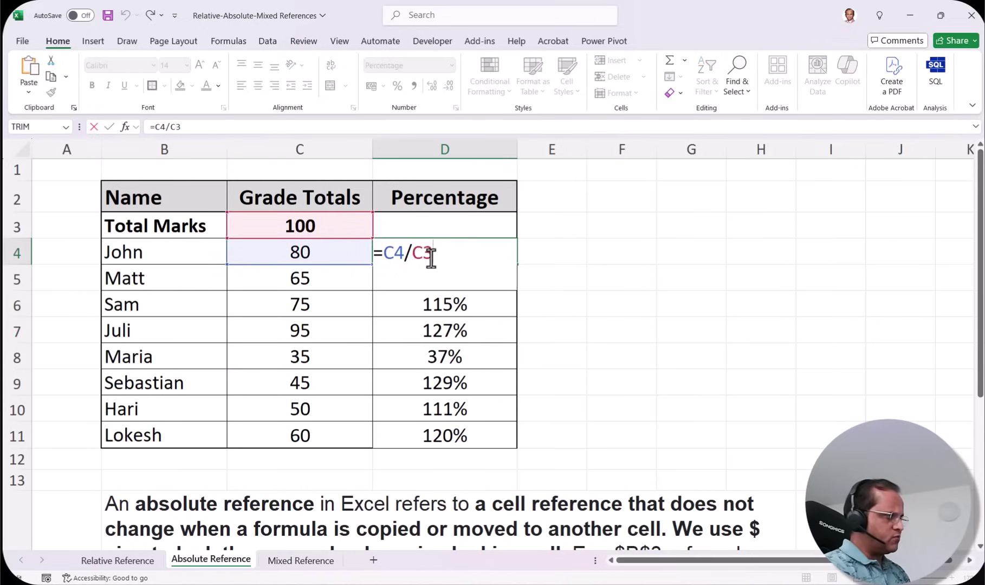
key("Return")
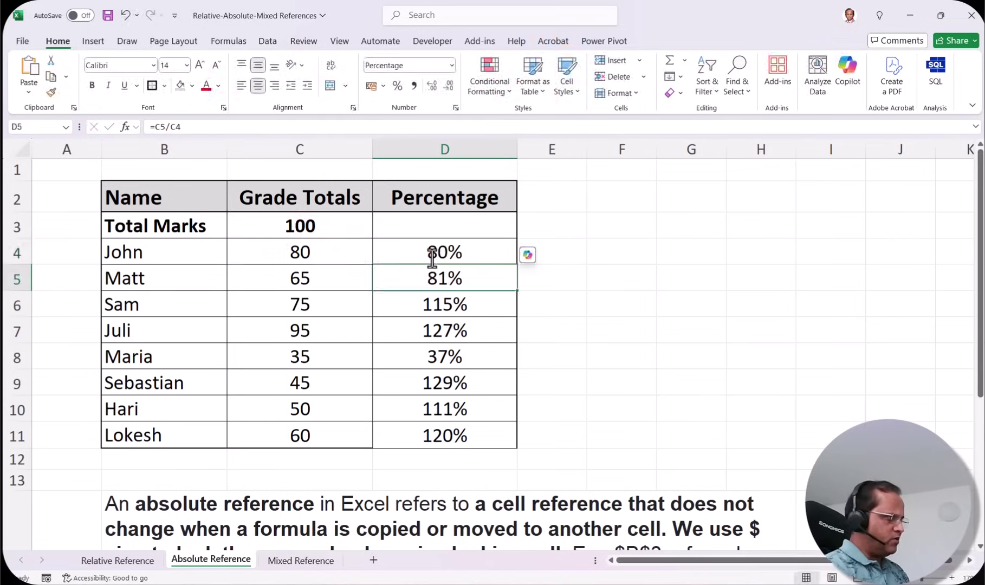
- Lock the total marks reference in D4 so the formula is =C4/$C$3, and fill it down through D11
left_click(447, 298)
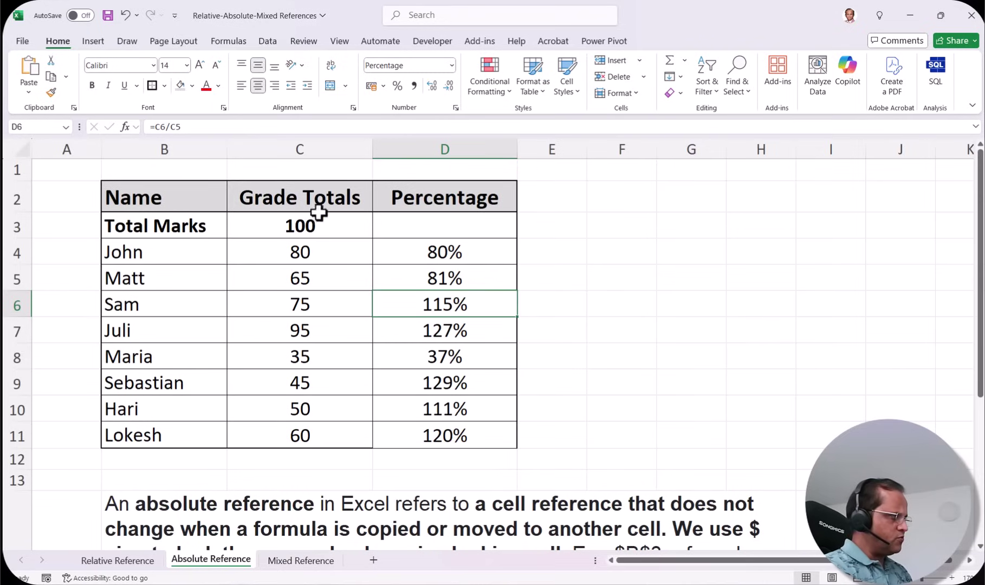
left_click(297, 223)
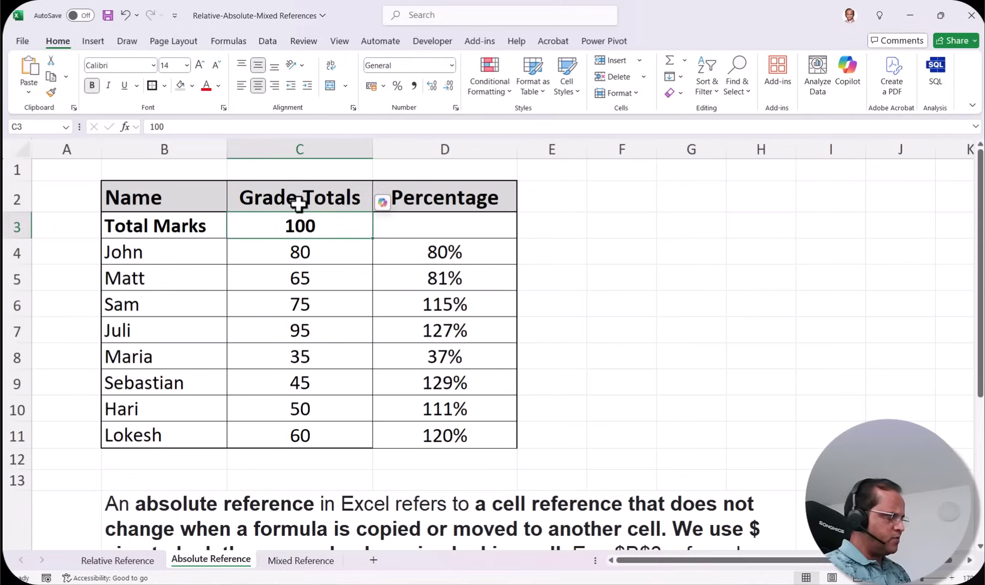
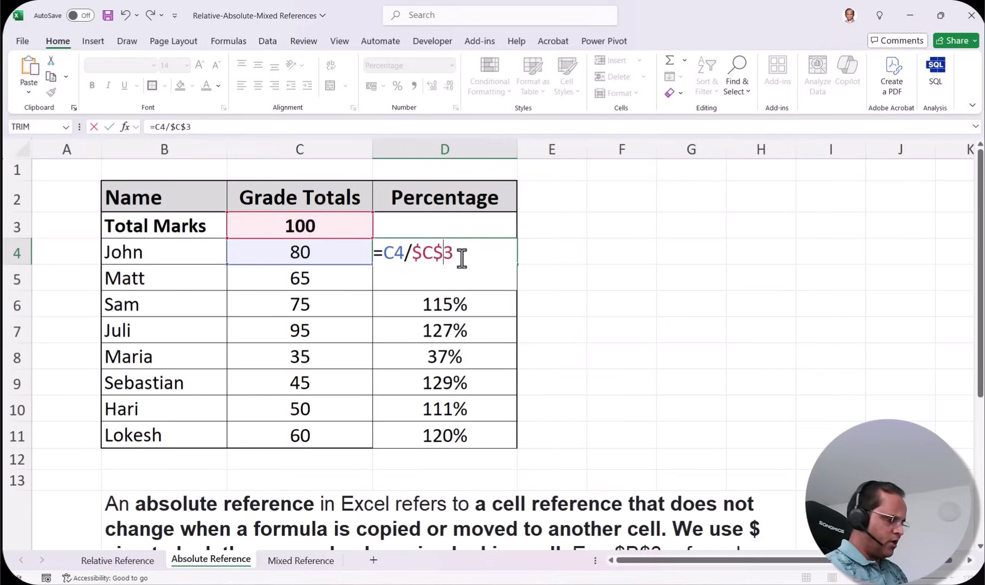
key("ctrl+Return")
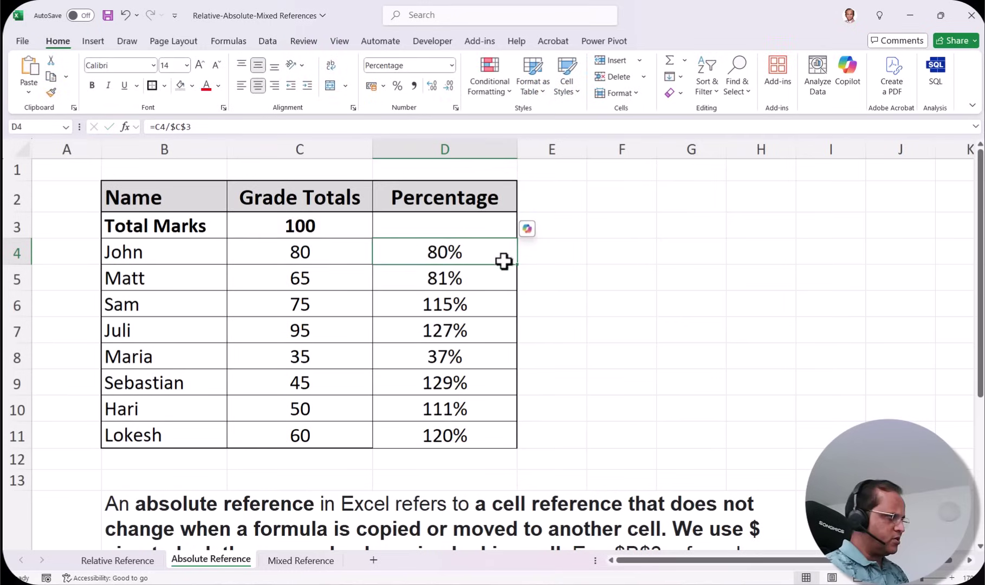
left_click_drag(520, 265, 512, 444)
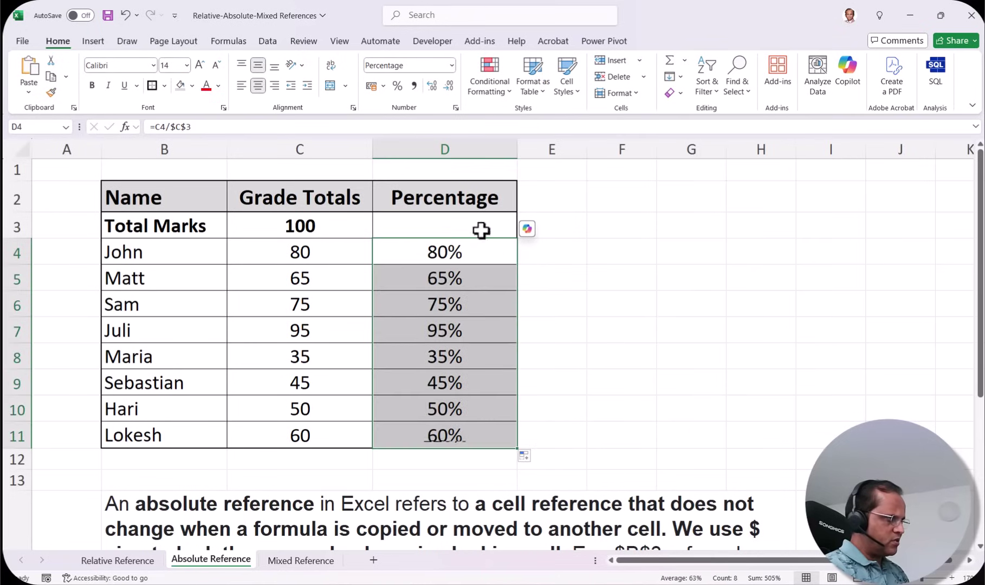
- Compare the grade and the percentage formula row by row from row 5 to row 8
left_click(435, 271)
left_click(321, 286)
left_click(431, 277)
left_click(330, 310)
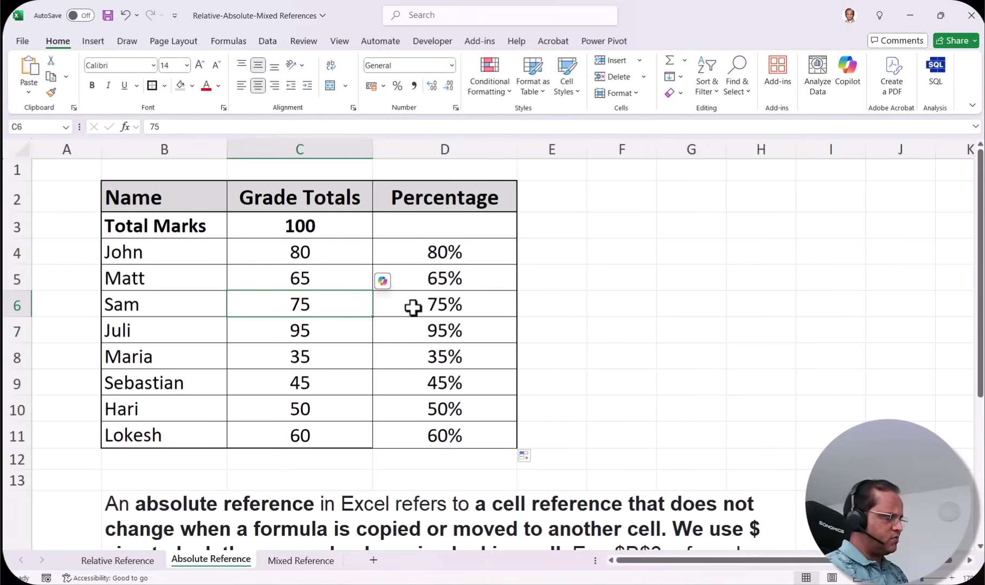
left_click(414, 308)
left_click(324, 334)
left_click(439, 332)
left_click(333, 359)
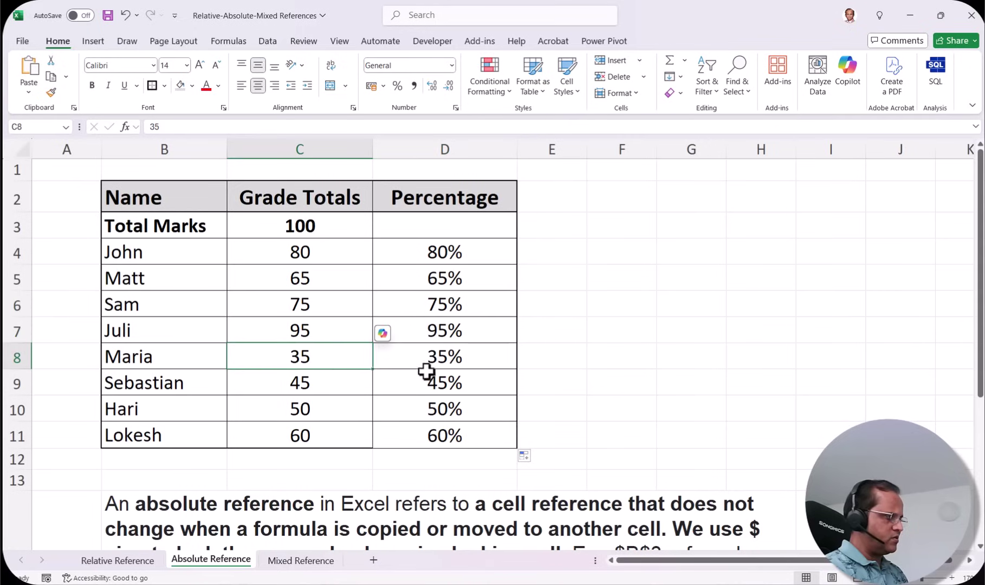
left_click(453, 362)
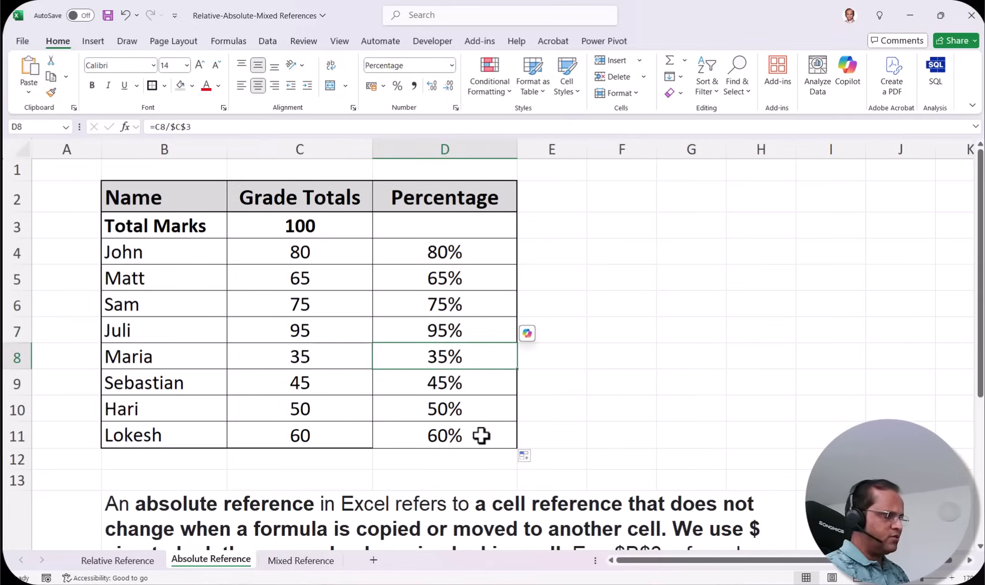
- Check the locked $C$3 reference in the D9 and D4 formulas and reread the absolute reference explanation below the table
left_click(442, 378)
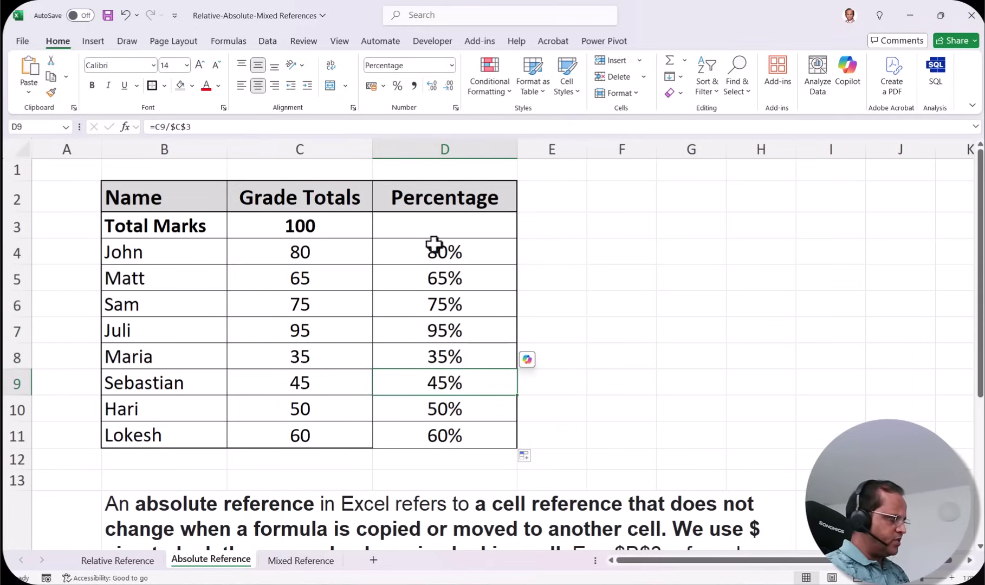
double_click(434, 382)
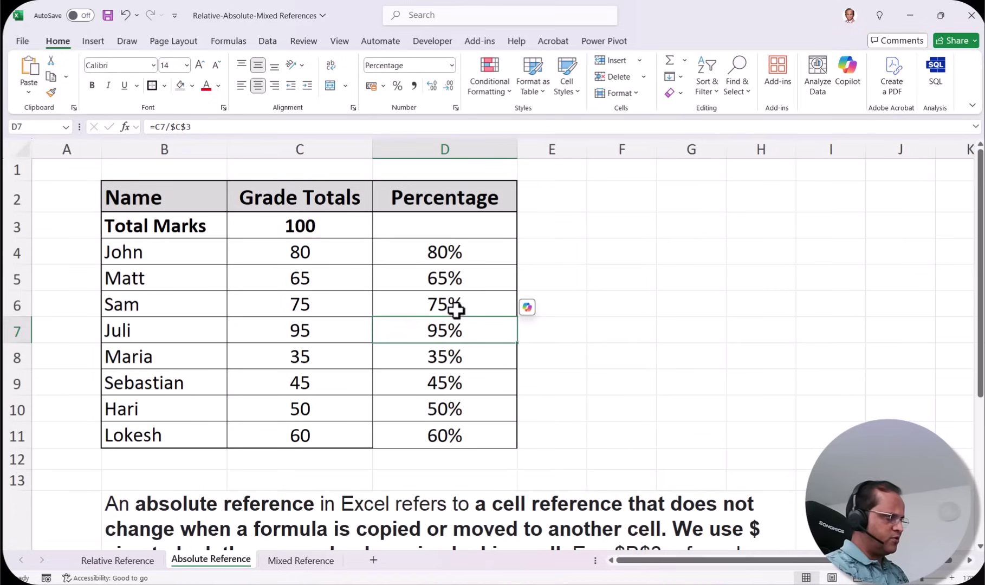
left_click(464, 251)
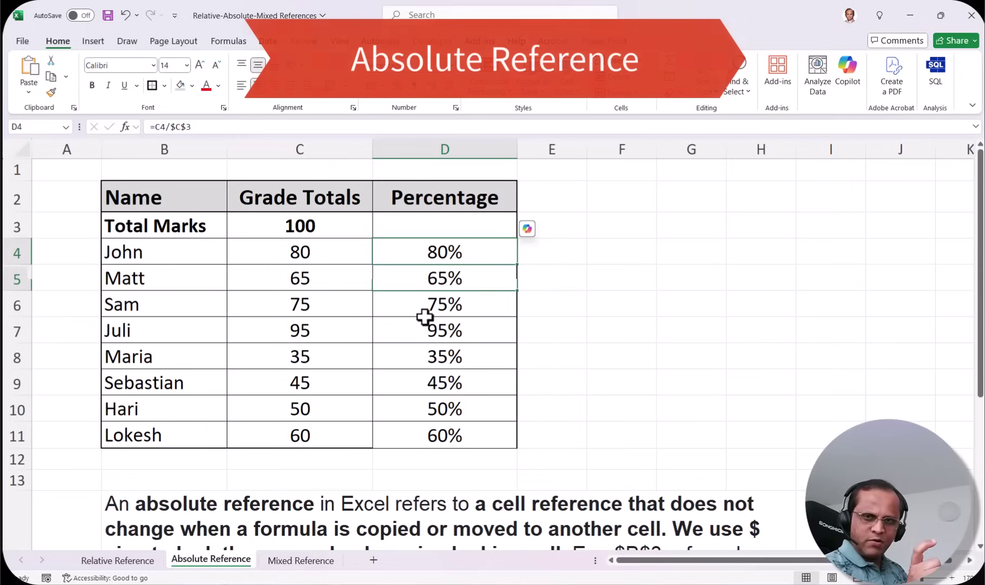
key("shift+Up")
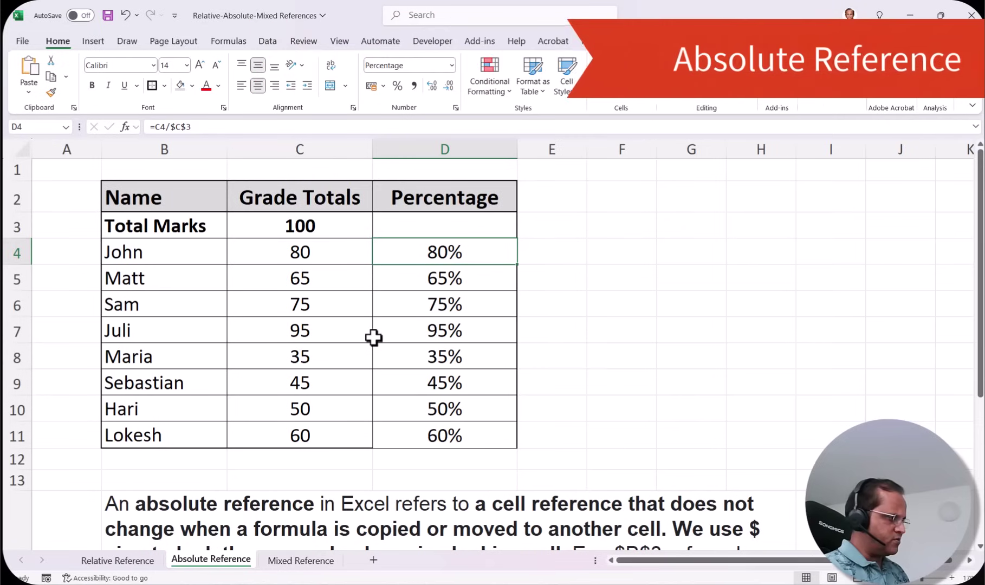
scroll(208, 364, "down", 2)
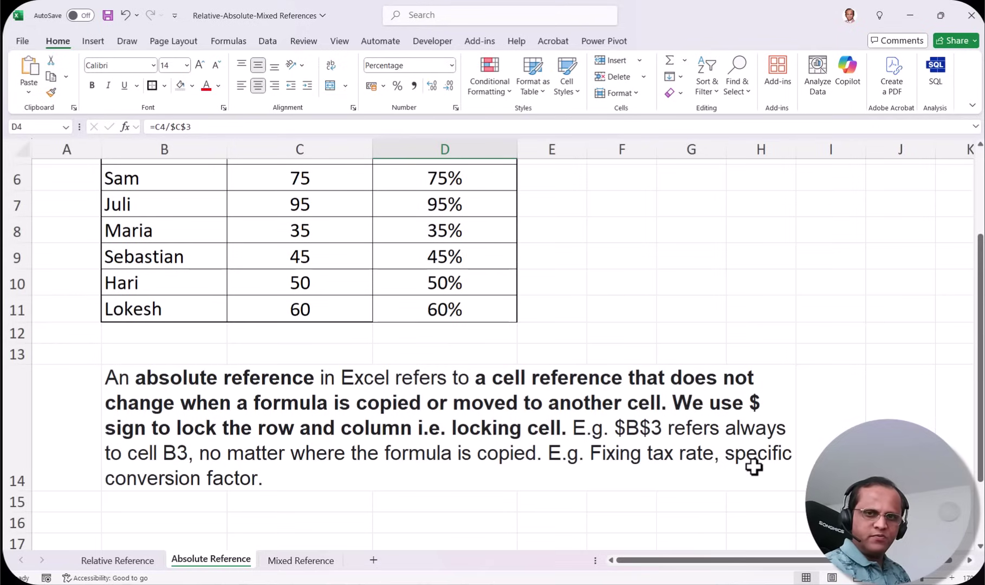
scroll(525, 378, "up", 2)
- Open the Mixed Reference sheet and review its explanation text and the multiplication table's row headers in C5:C9
left_click(434, 358)
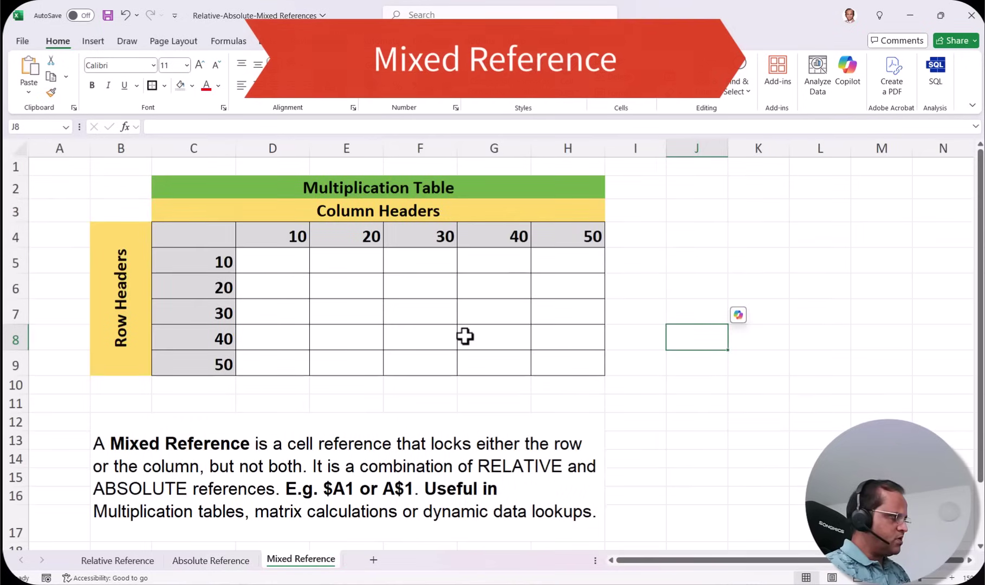
scroll(284, 422, "down", 2)
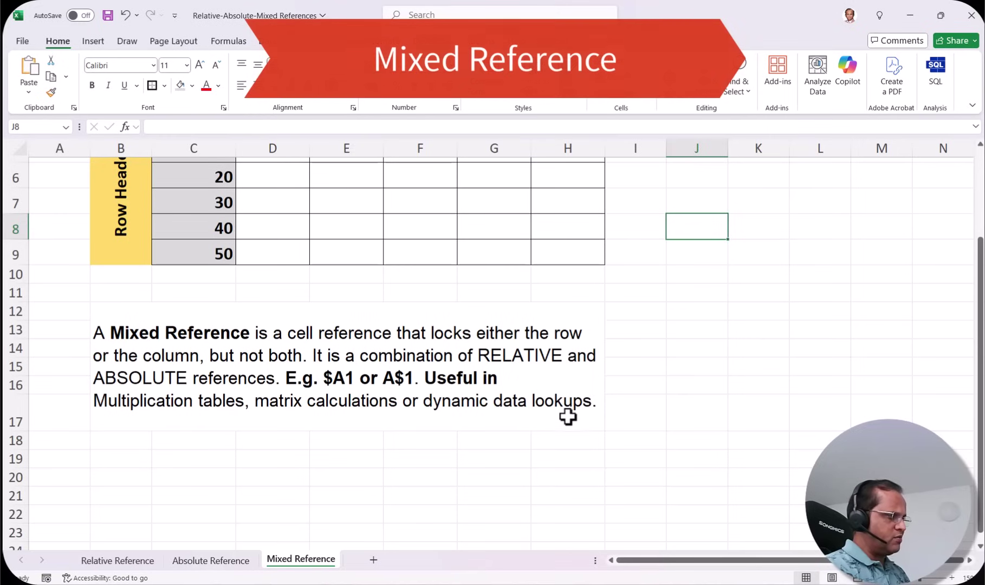
scroll(270, 254, "up", 2)
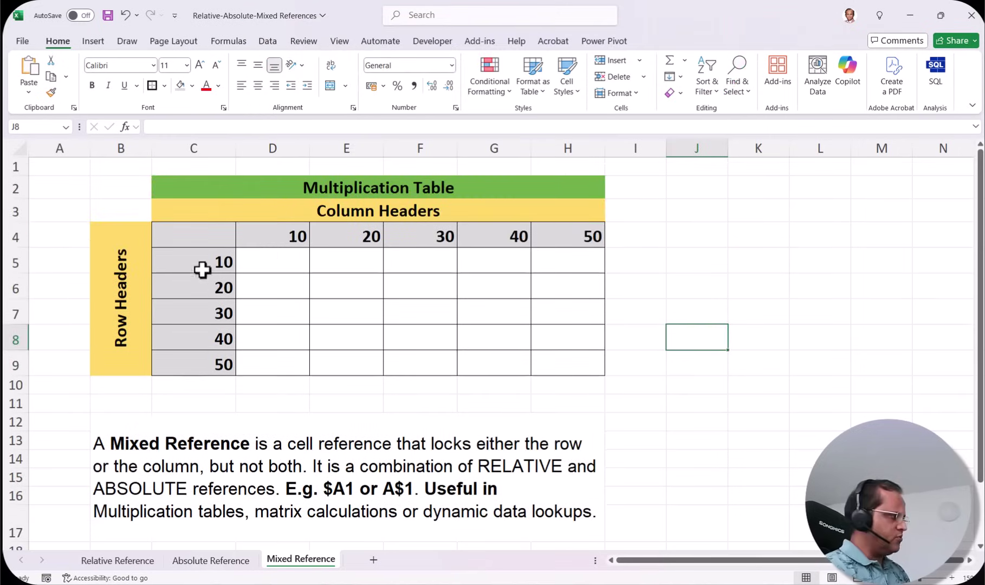
left_click_drag(206, 271, 204, 361)
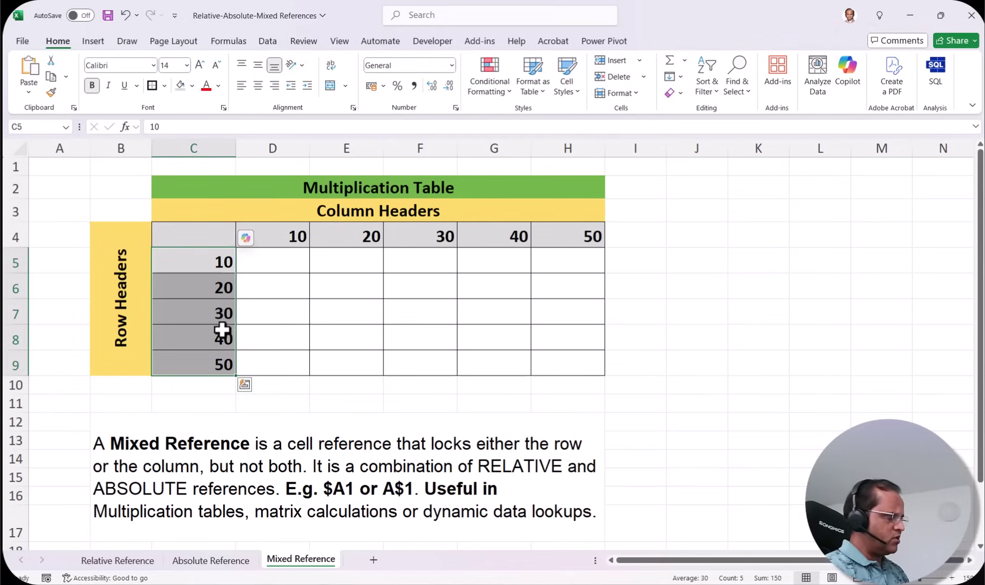
- Enter sample products 100 in D5, 200 in E5 and 2500 in H9, and clear the table body D5:H9 again
left_click_drag(272, 236, 578, 233)
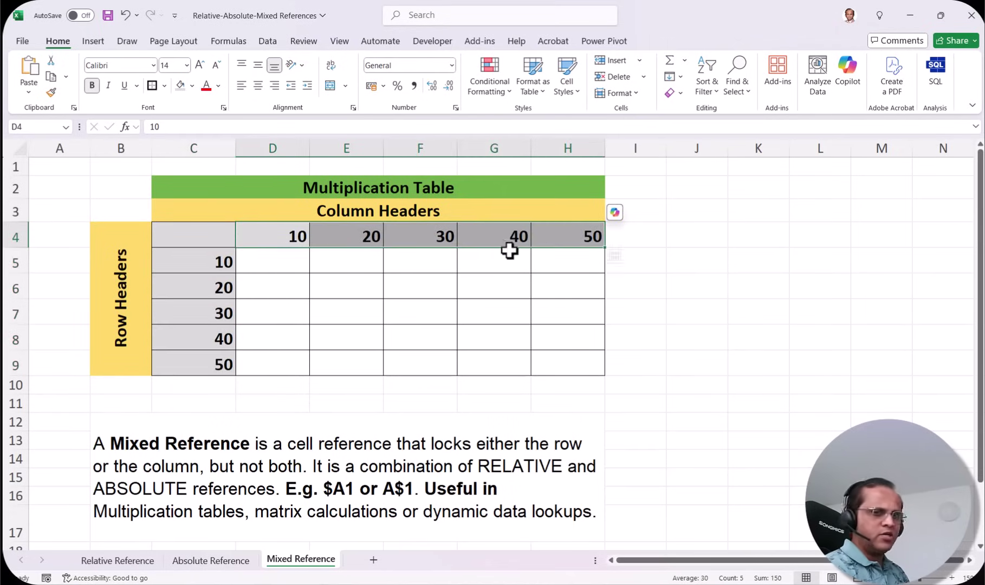
left_click_drag(272, 261, 563, 367)
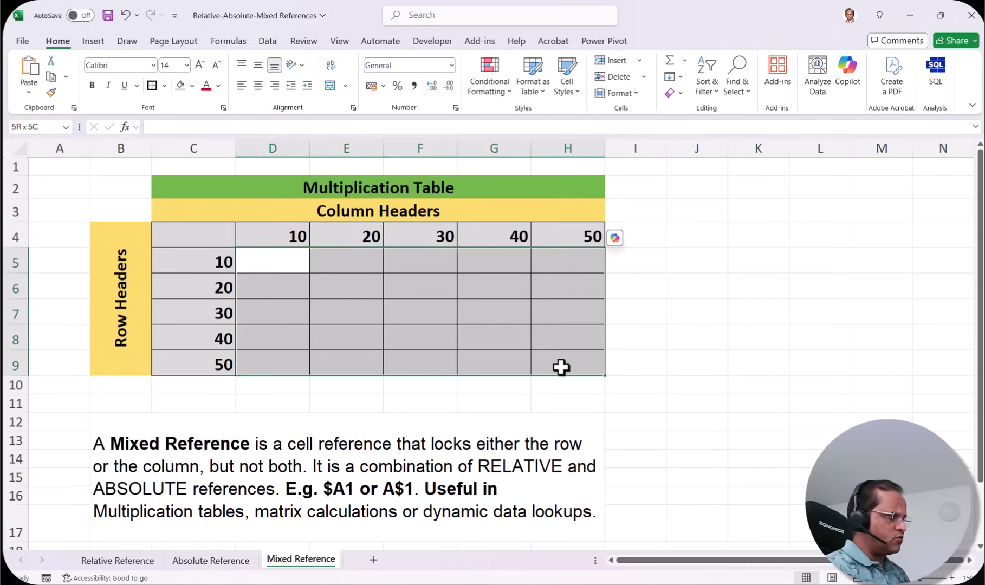
left_click(279, 260)
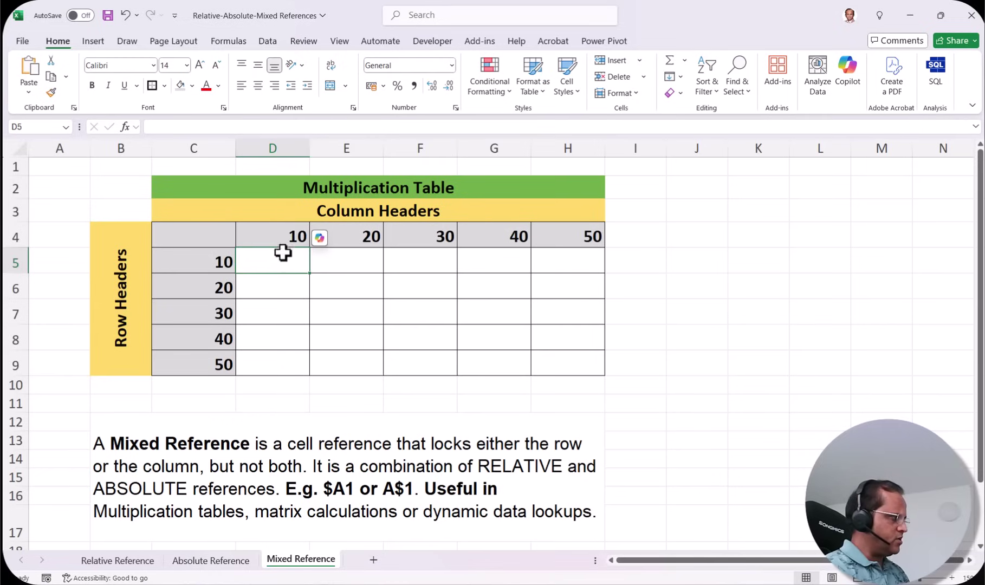
type("100")
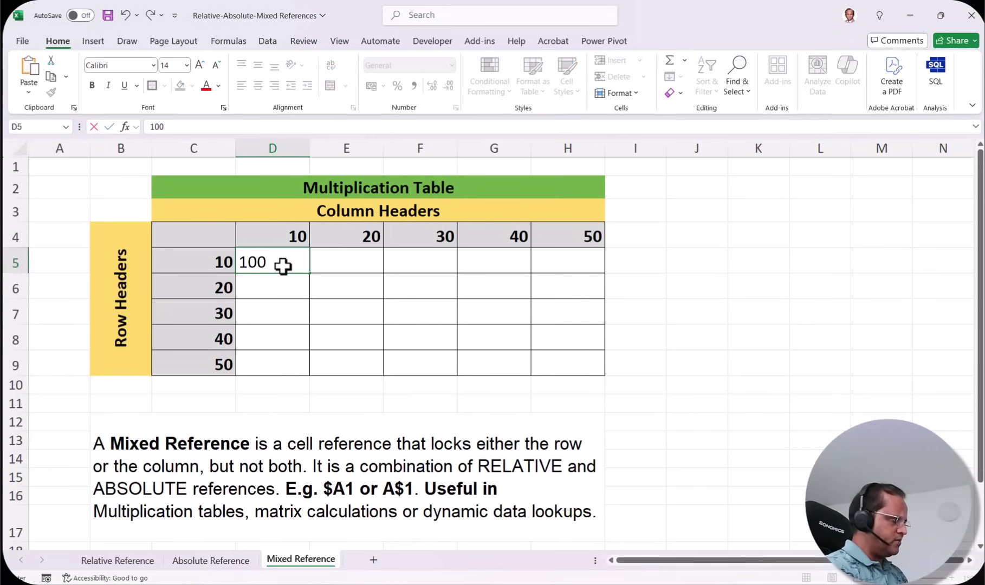
left_click(363, 275)
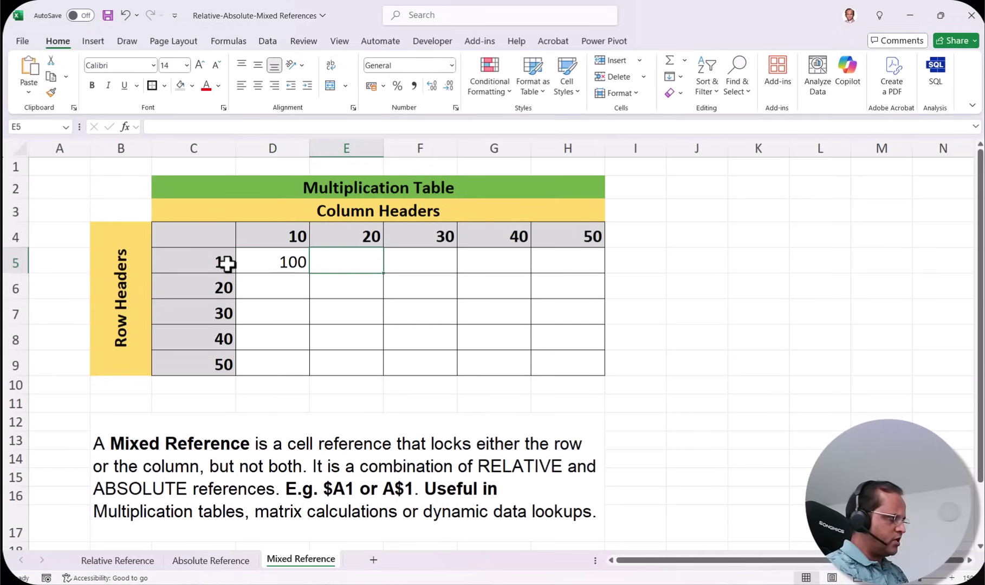
type("200")
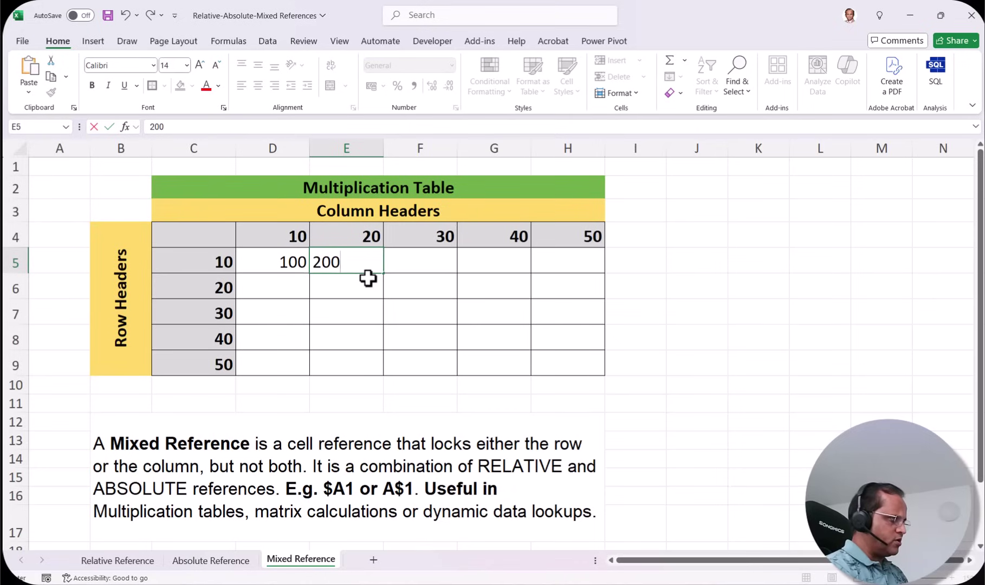
key("Return")
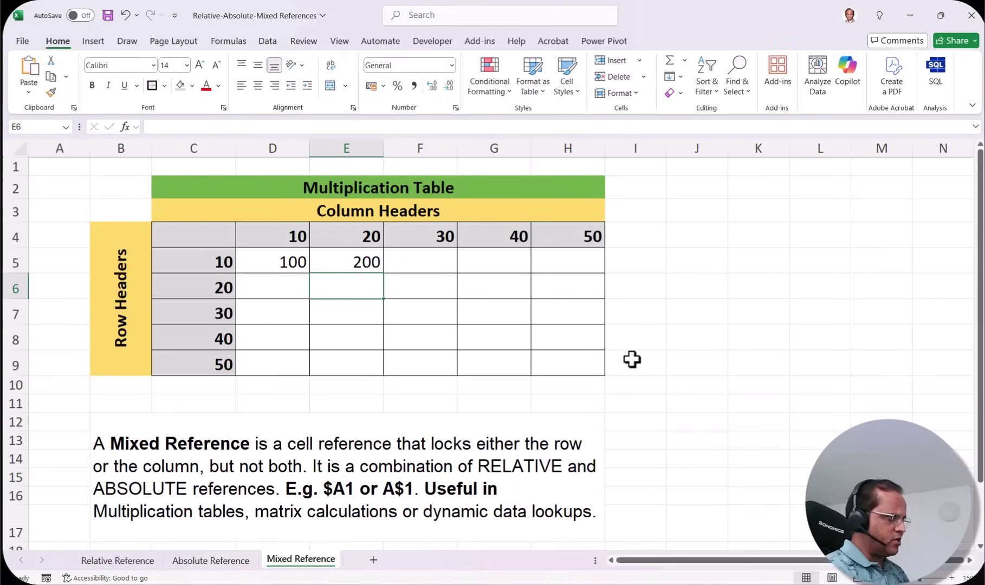
left_click(584, 360)
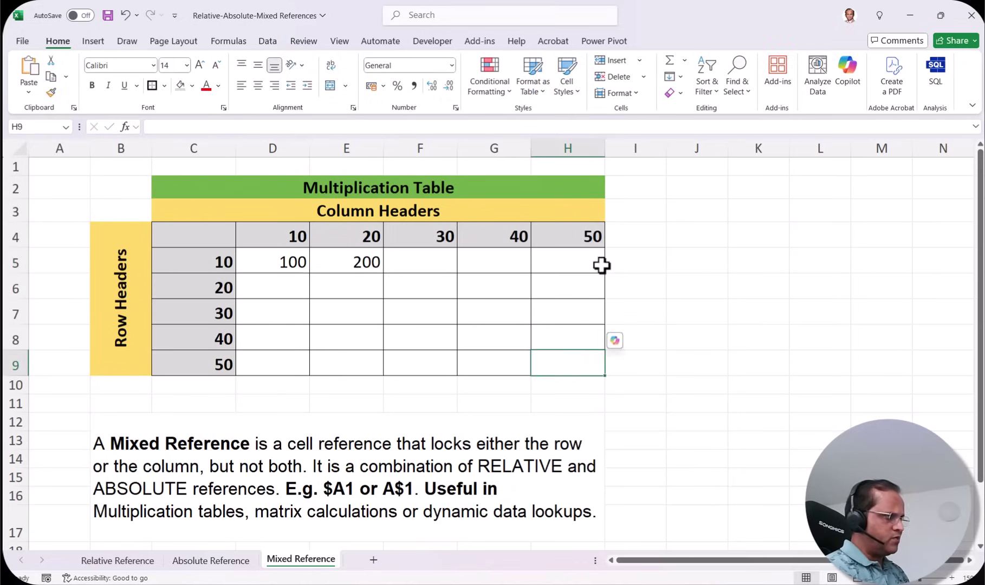
type("2500")
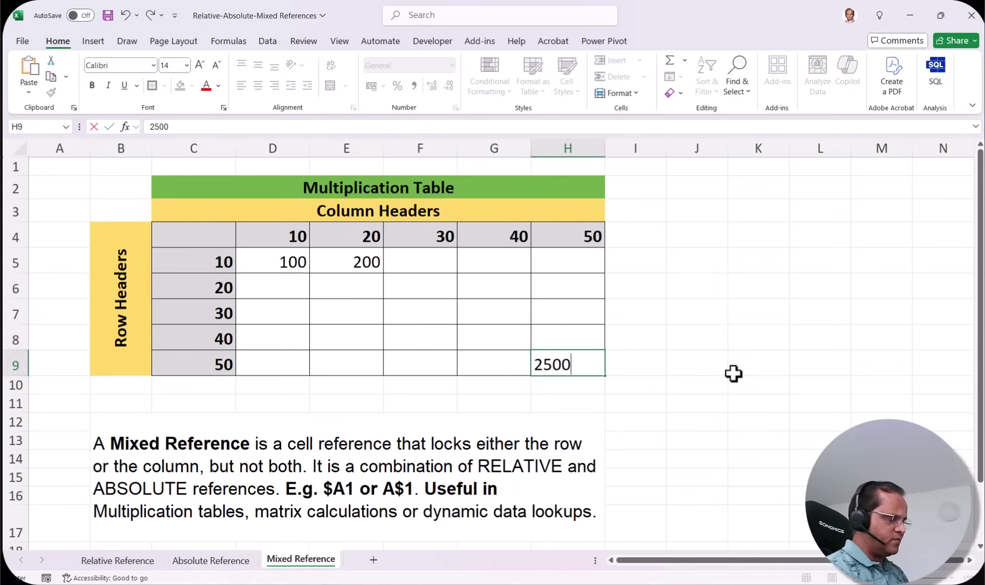
key("Return")
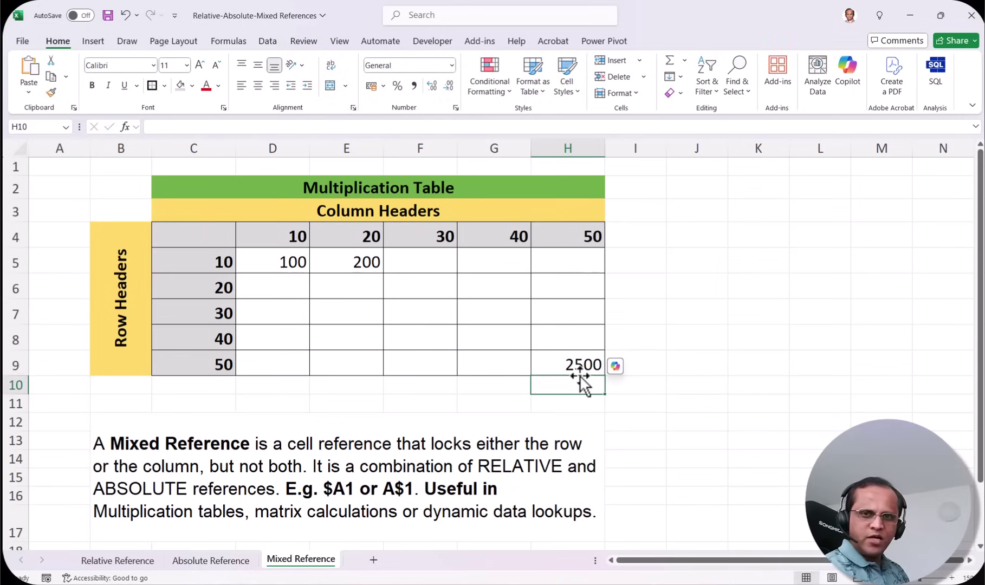
left_click_drag(579, 372, 279, 258)
key("Delete")
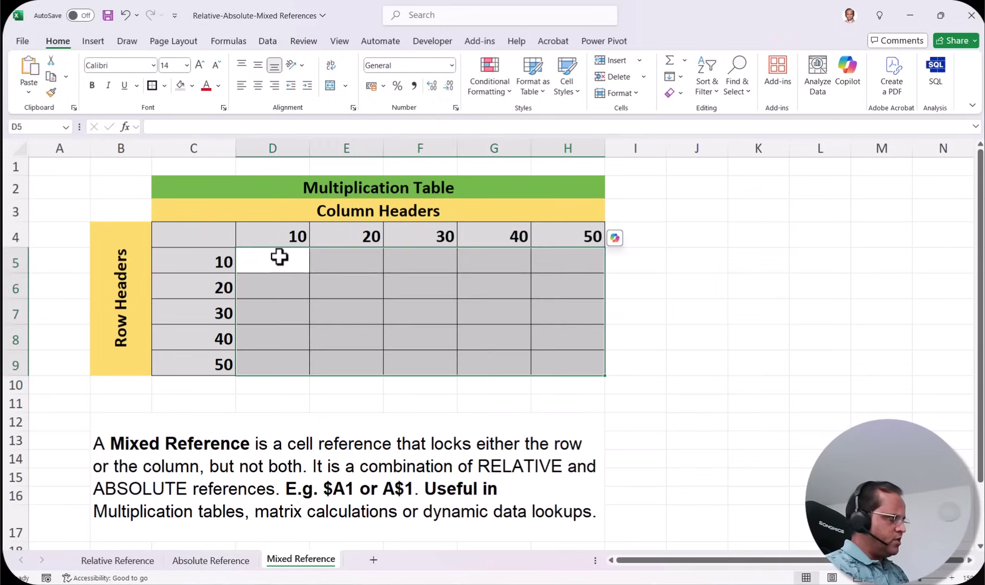
- Enter the formula =C5*D4 in D5 to multiply the first row header by the first column header
left_click(279, 257)
scroll(962, 577, "up", 3, "ctrl")
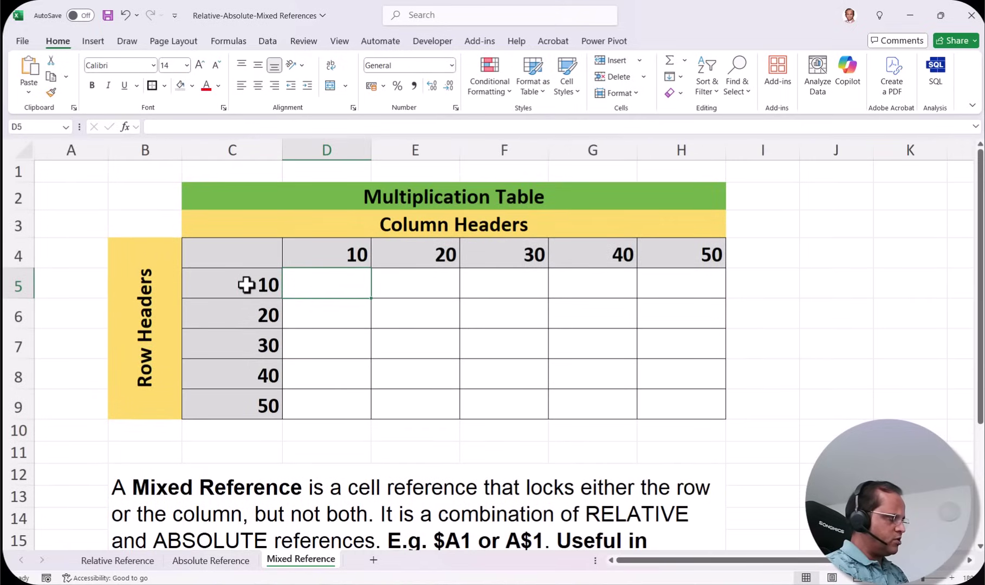
left_click(268, 283)
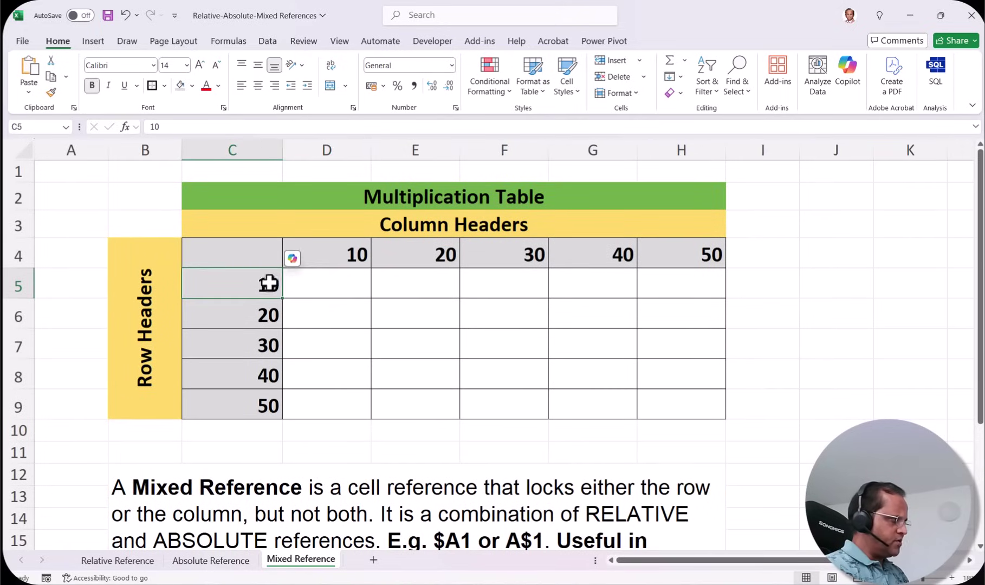
left_click(341, 252)
left_click(343, 292)
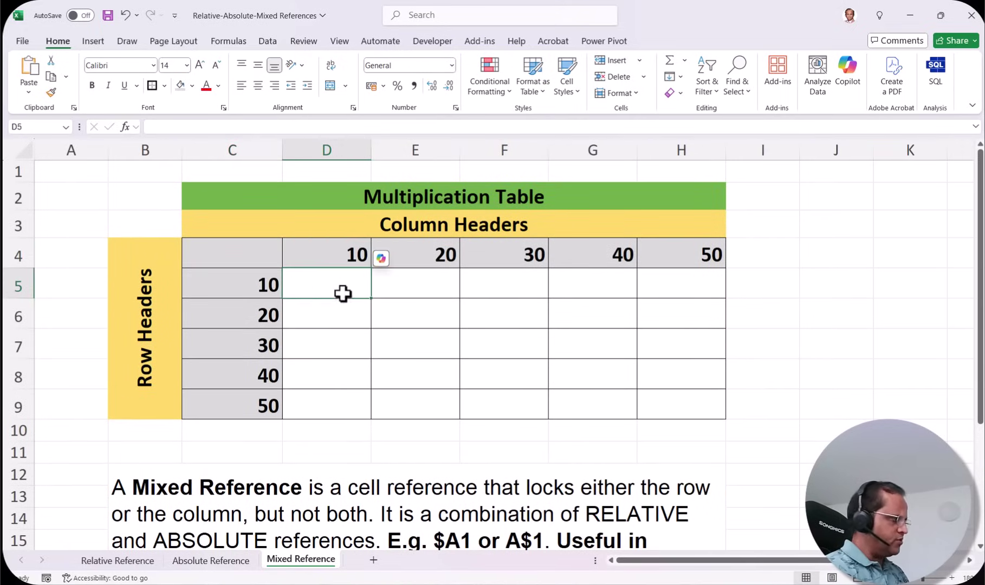
type("=")
left_click(233, 280)
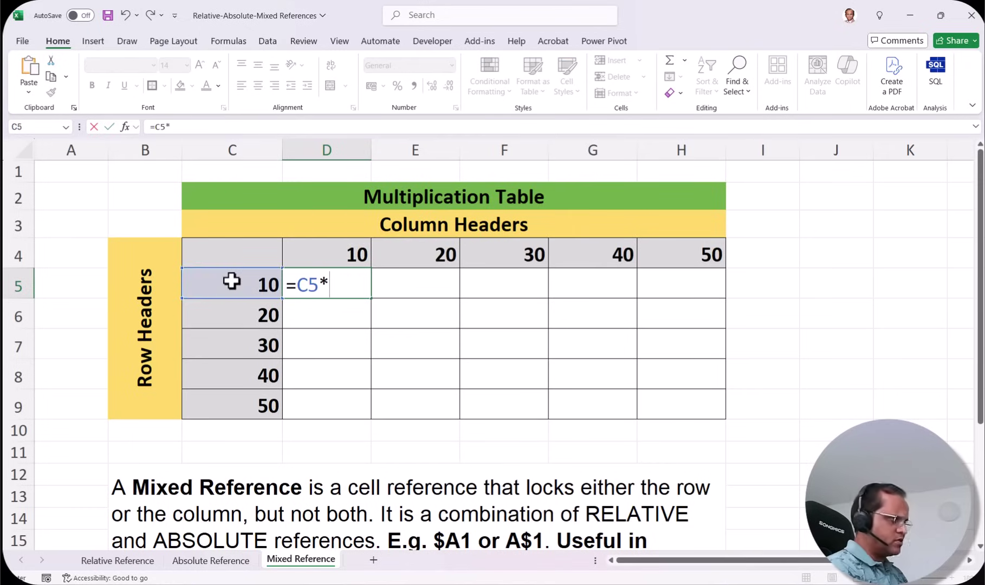
type("*")
left_click(355, 254)
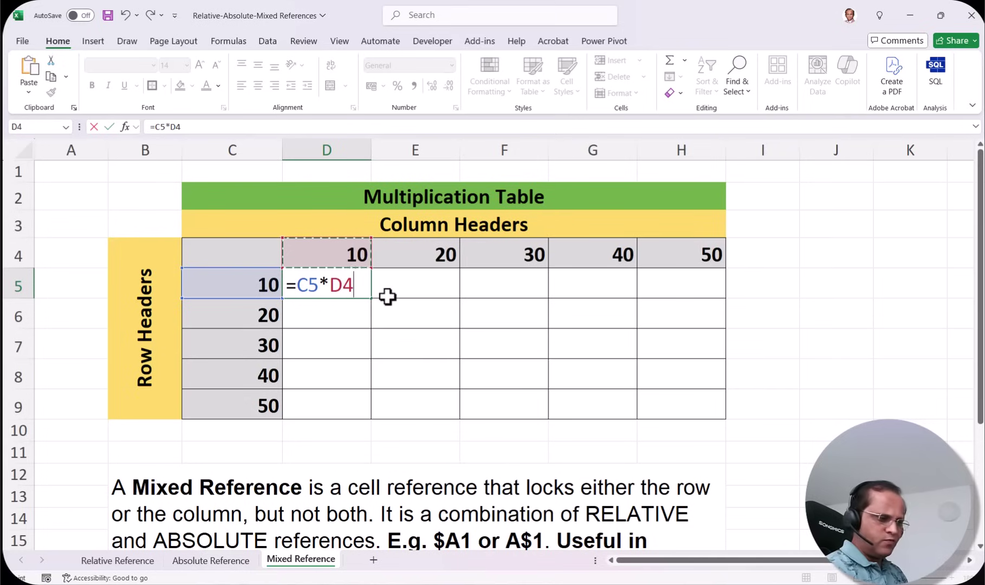
key("Return")
- Fill the D5 formula down through D9 and widen column D slightly
left_click(325, 283)
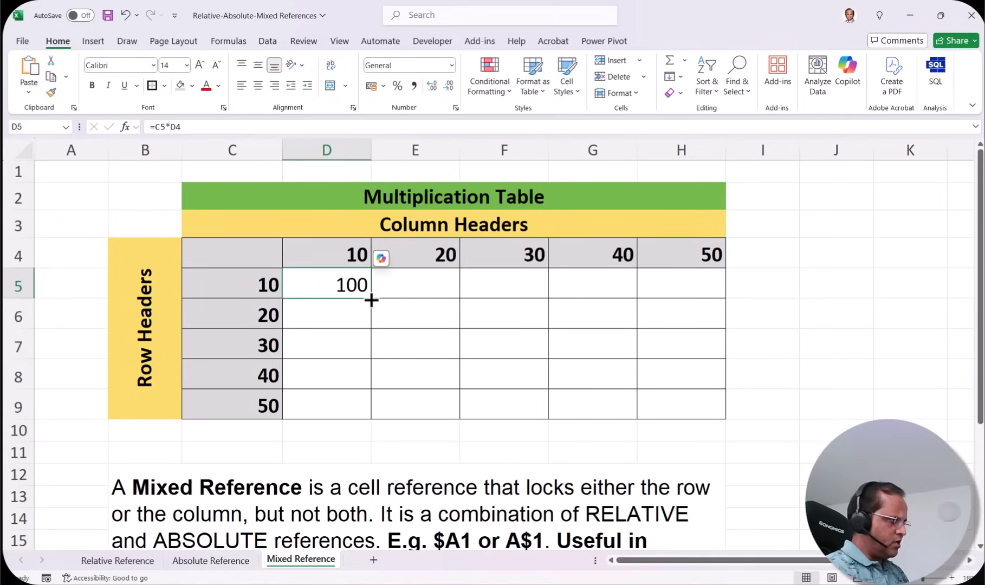
left_click_drag(371, 299, 364, 415)
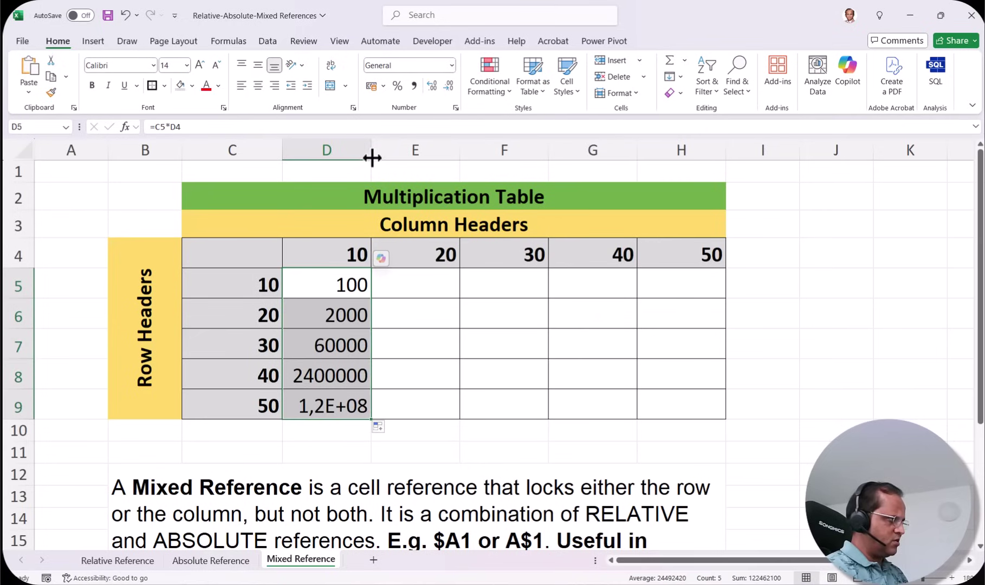
left_click_drag(373, 158, 379, 158)
- Check how the relative references shift in the copied formulas from D6 down to D9
left_click(336, 323)
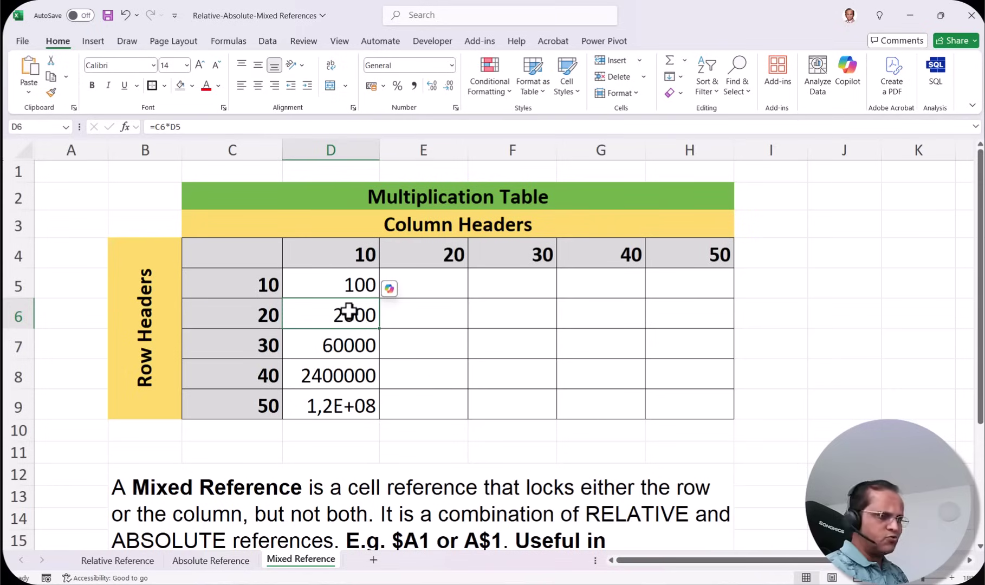
left_click(343, 346)
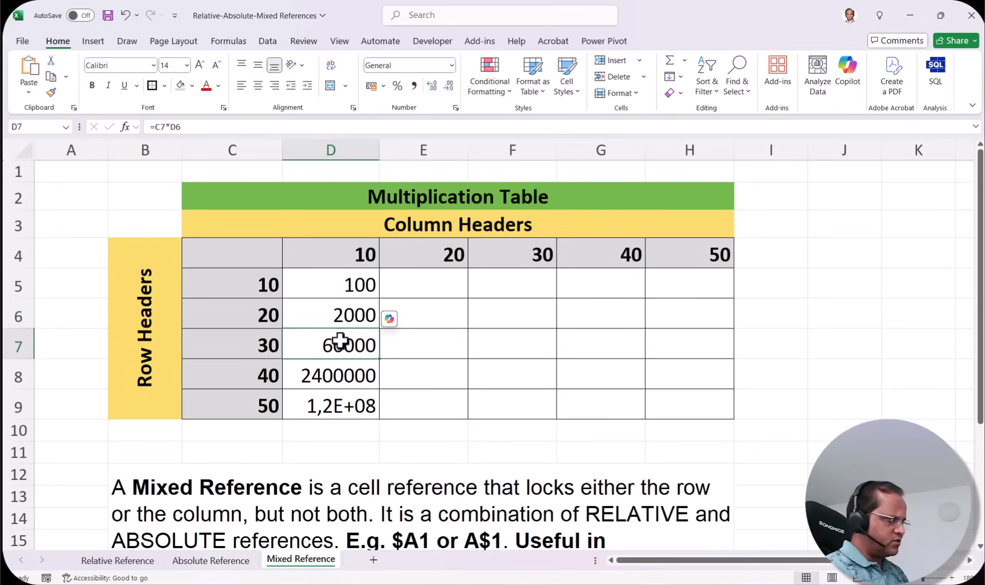
left_click(336, 377)
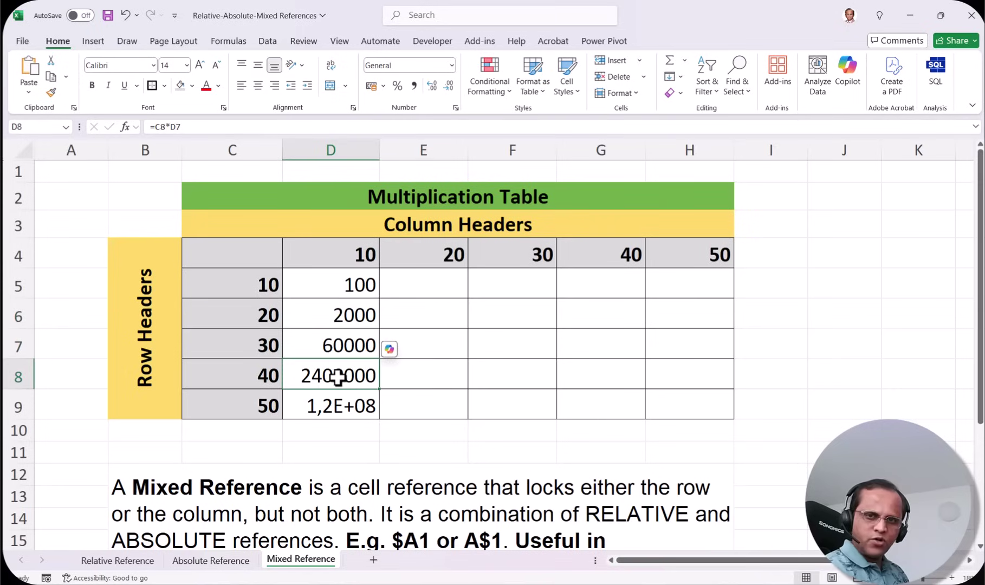
left_click(325, 406)
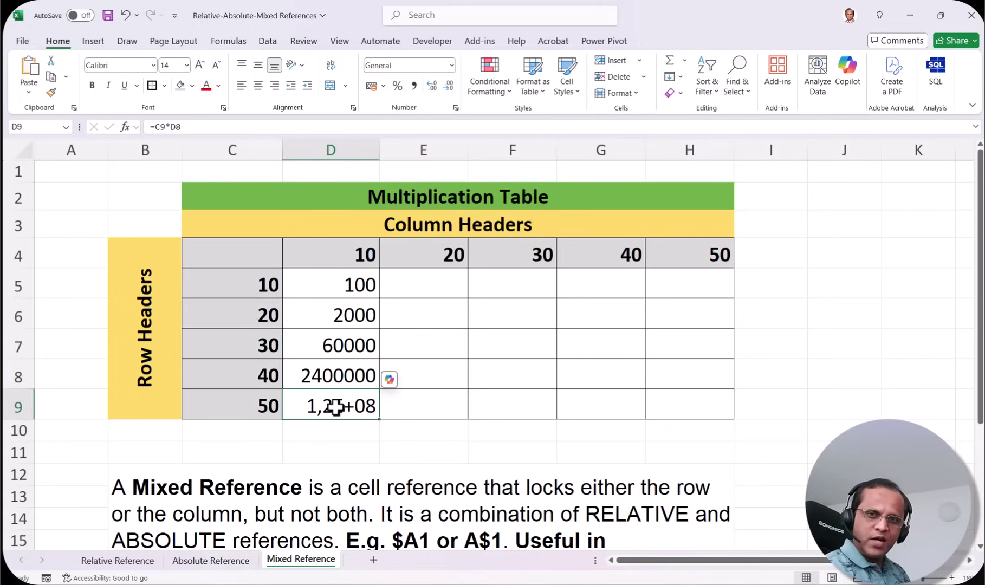
left_click(374, 287)
double_click(357, 315)
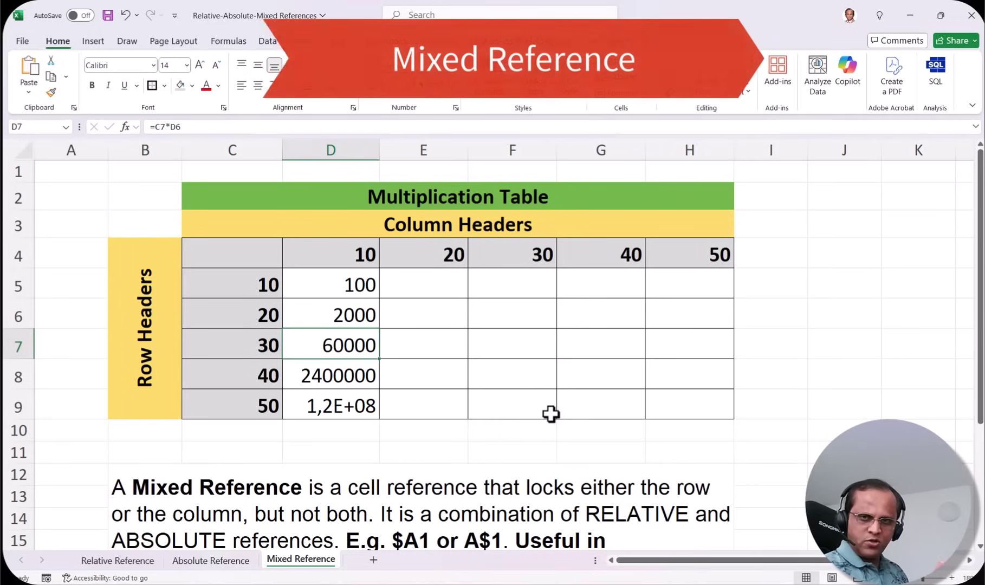
- Trace the references of the D5 formula and compare the row headers C5:C9 with the column header in D4
left_click(332, 285)
left_click_drag(331, 286, 327, 398)
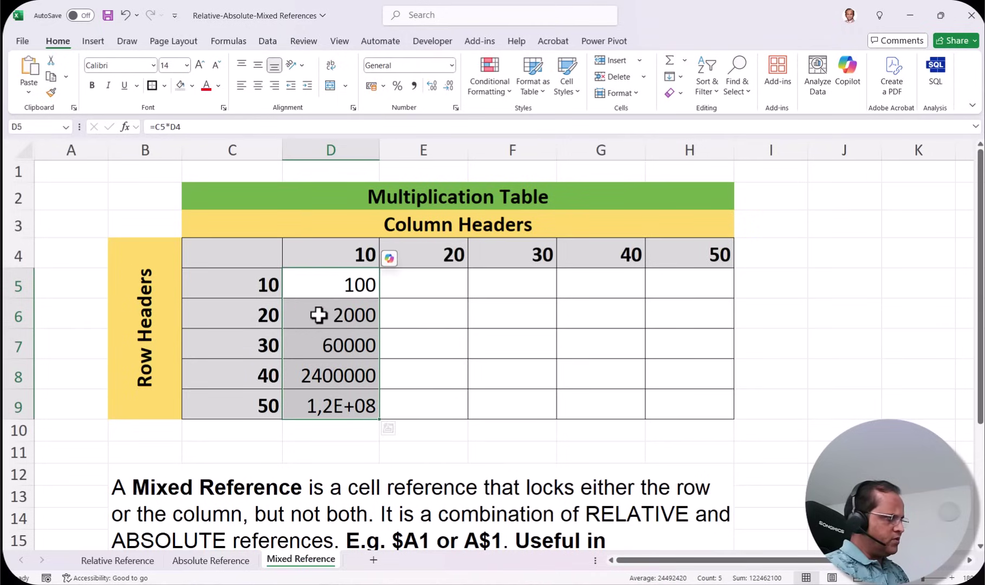
left_click(325, 284)
double_click(329, 285)
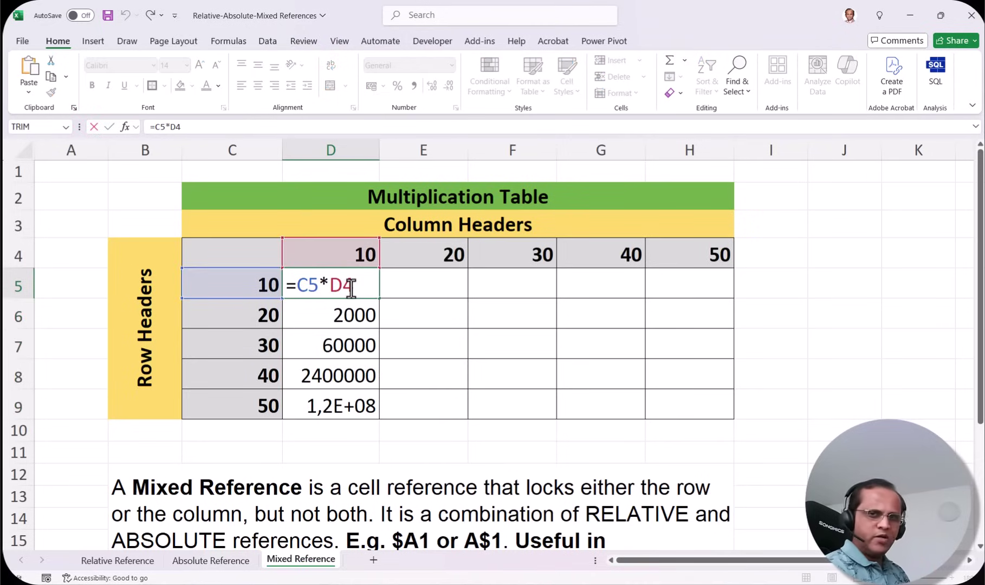
key("Return")
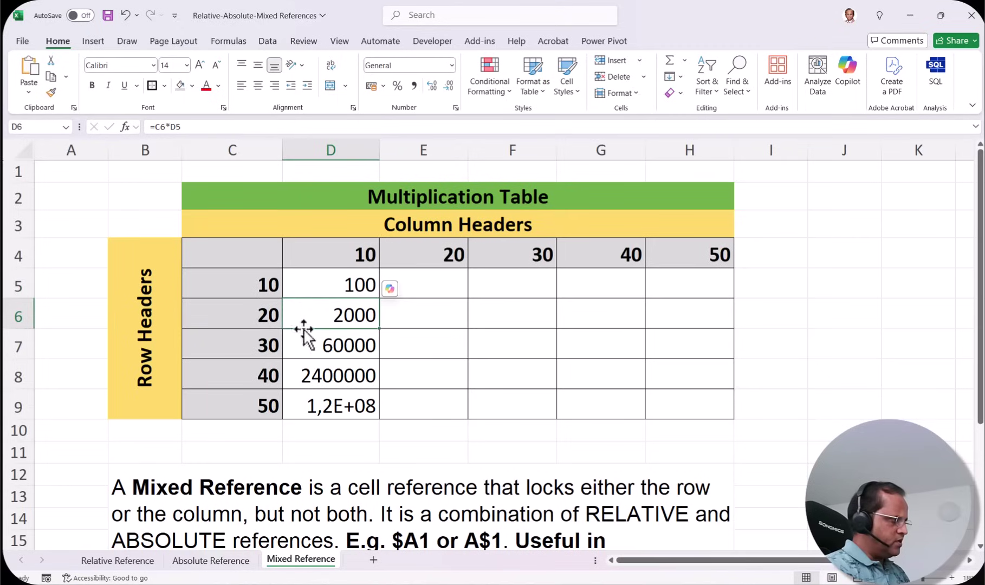
left_click(257, 316)
left_click(356, 255)
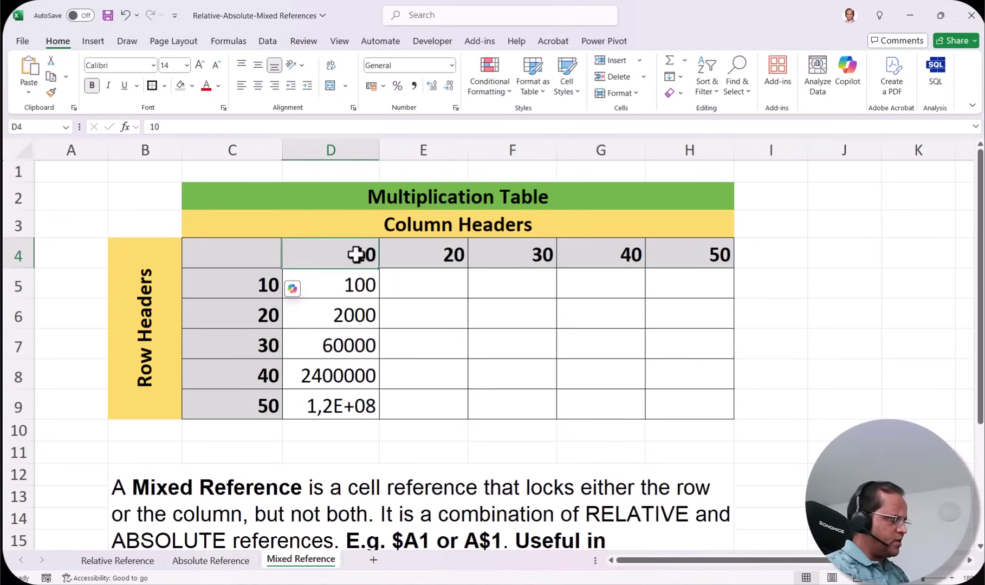
left_click(326, 340)
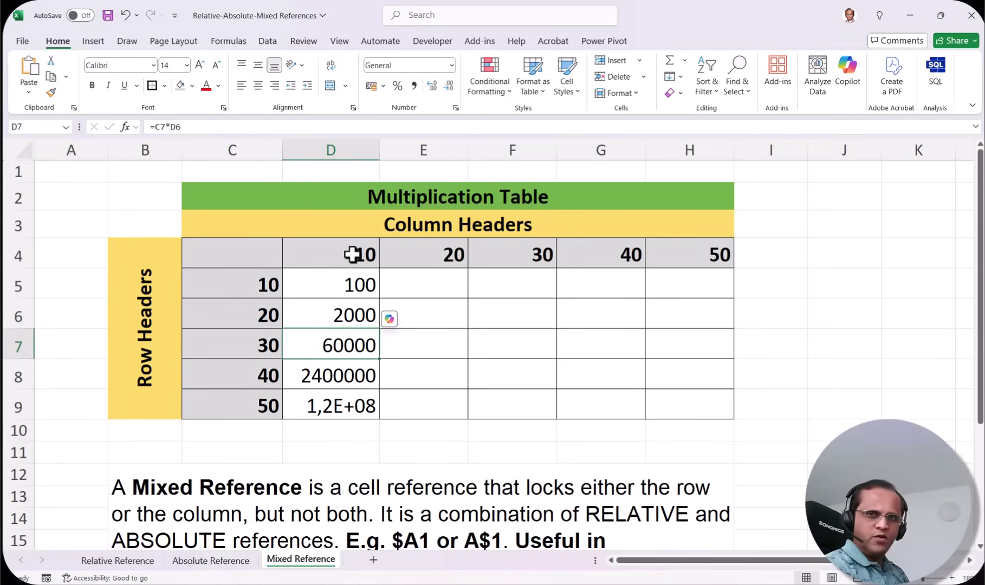
left_click(270, 345)
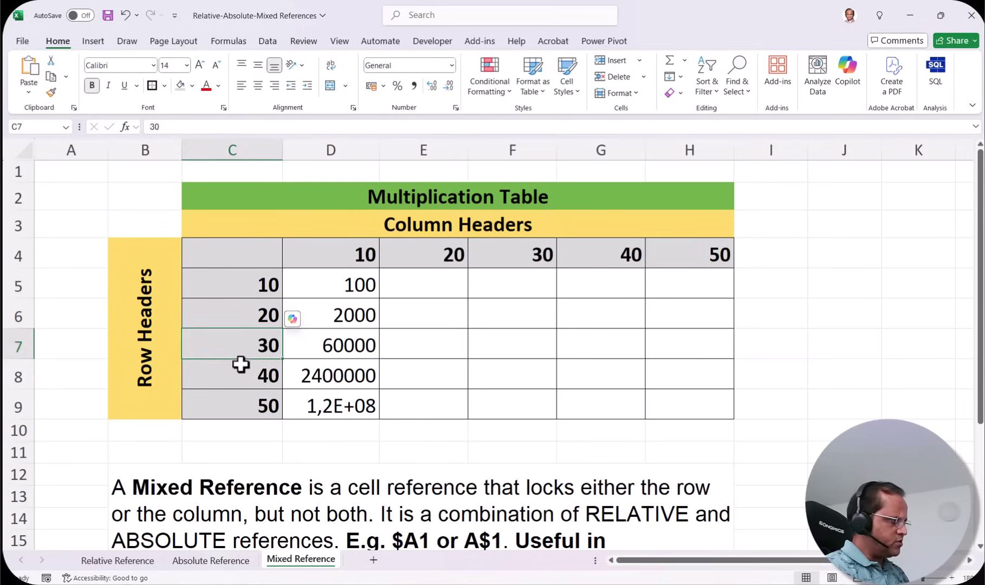
left_click(249, 282)
key("ctrl+shift+Down")
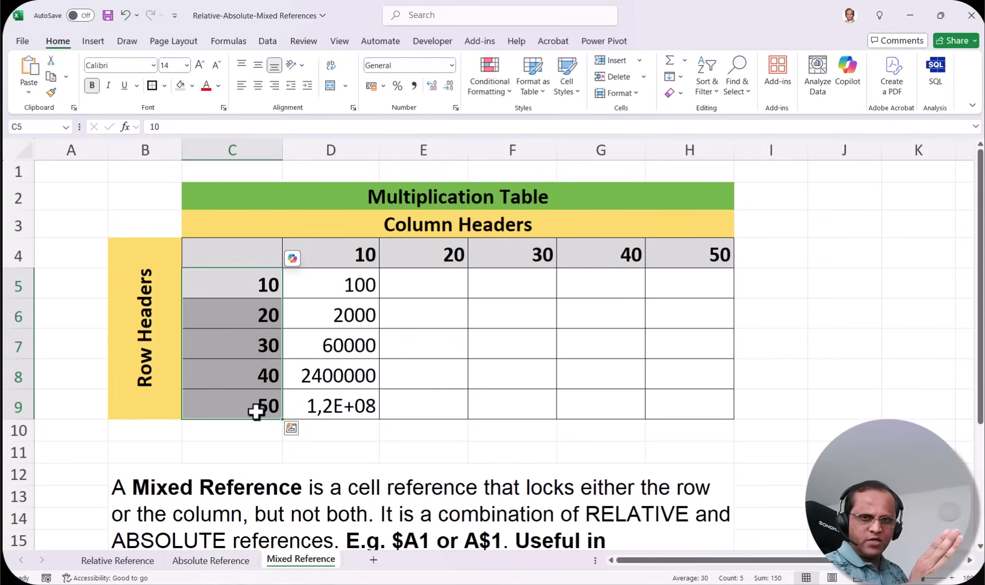
- Lock only column C in the D5 formula so it reads =$C5*D4, and fill it down through D9
left_click(316, 282)
double_click(339, 287)
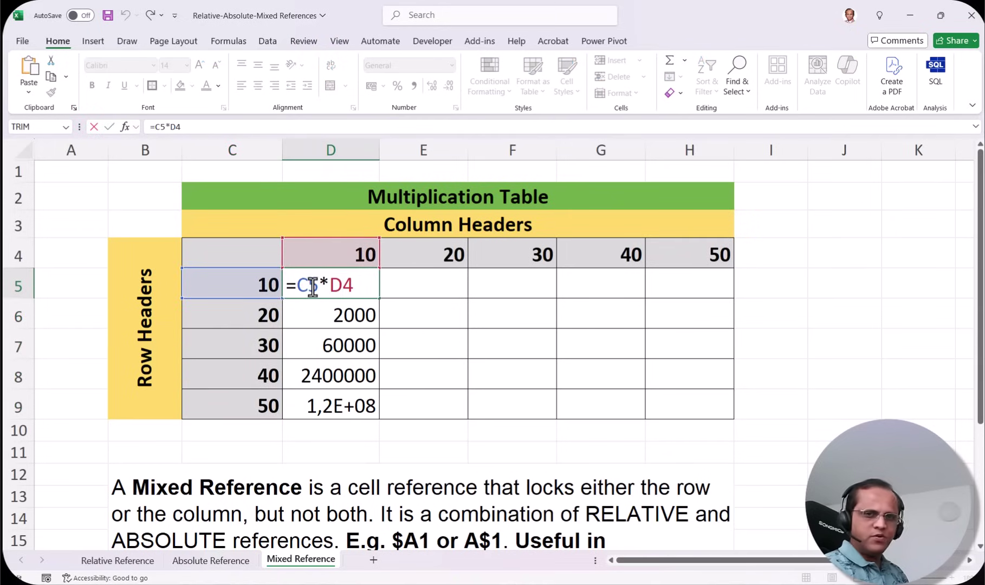
left_click(326, 286)
key("F4")
key("F4")
key("F4")
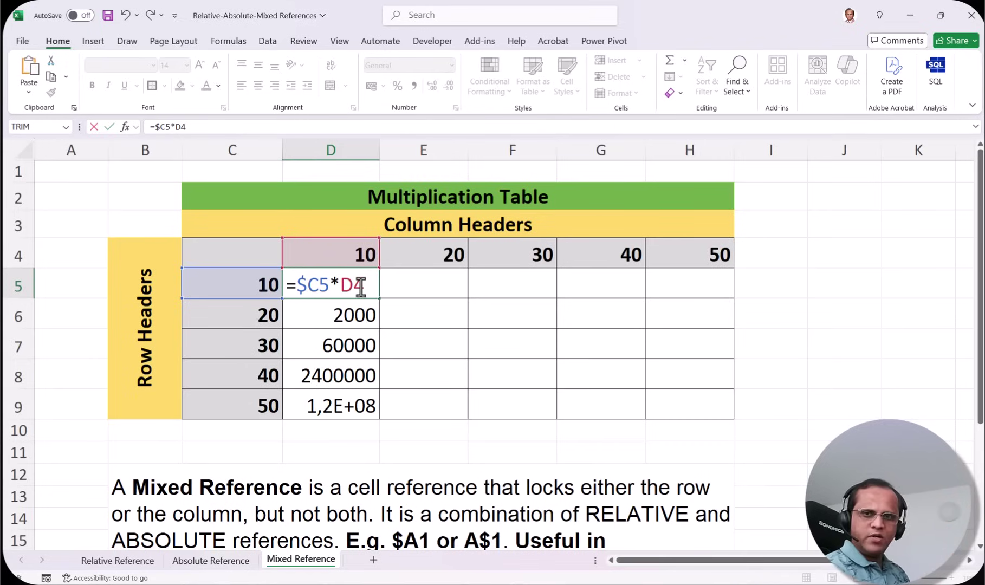
key("ctrl+Return")
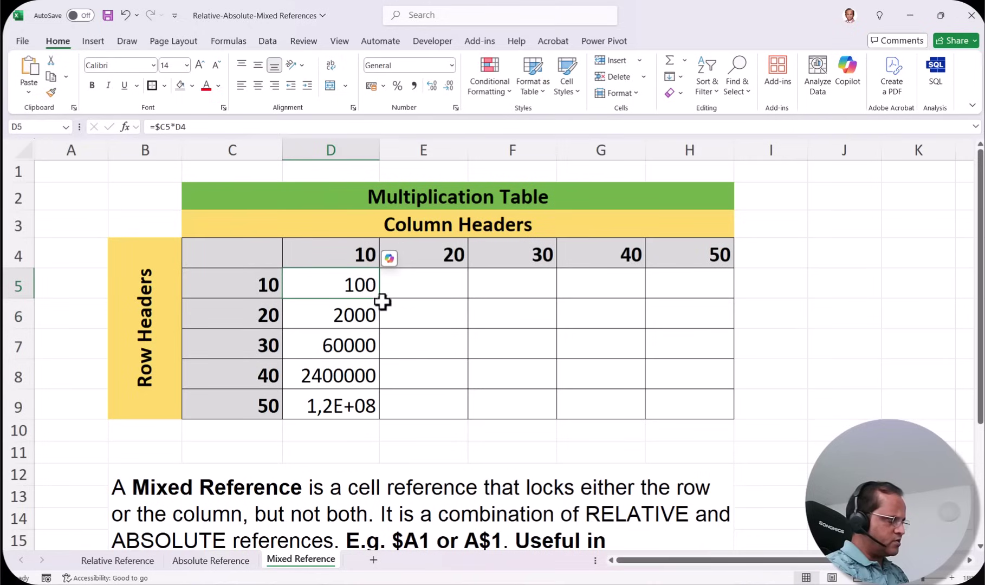
double_click(380, 299)
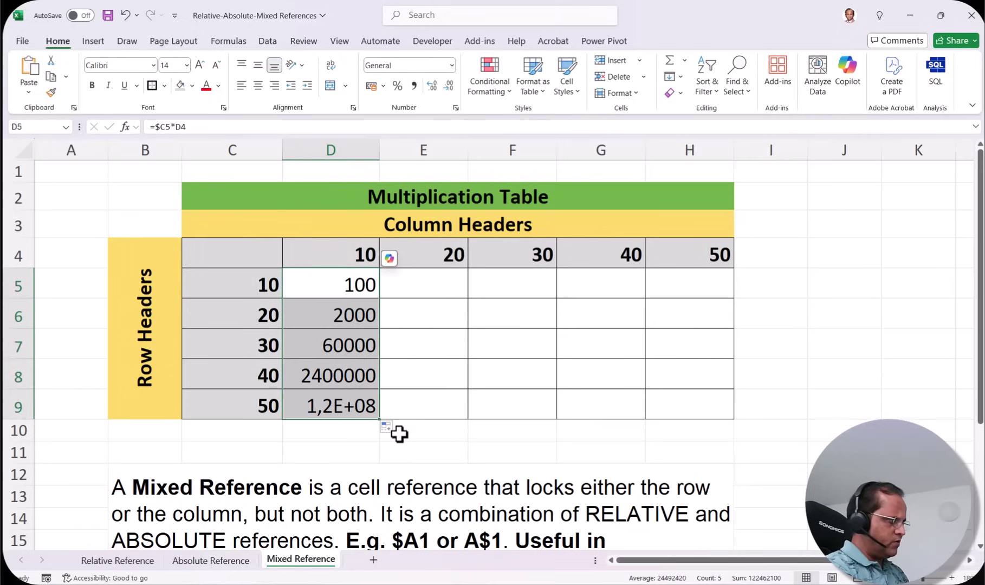
left_click(360, 291)
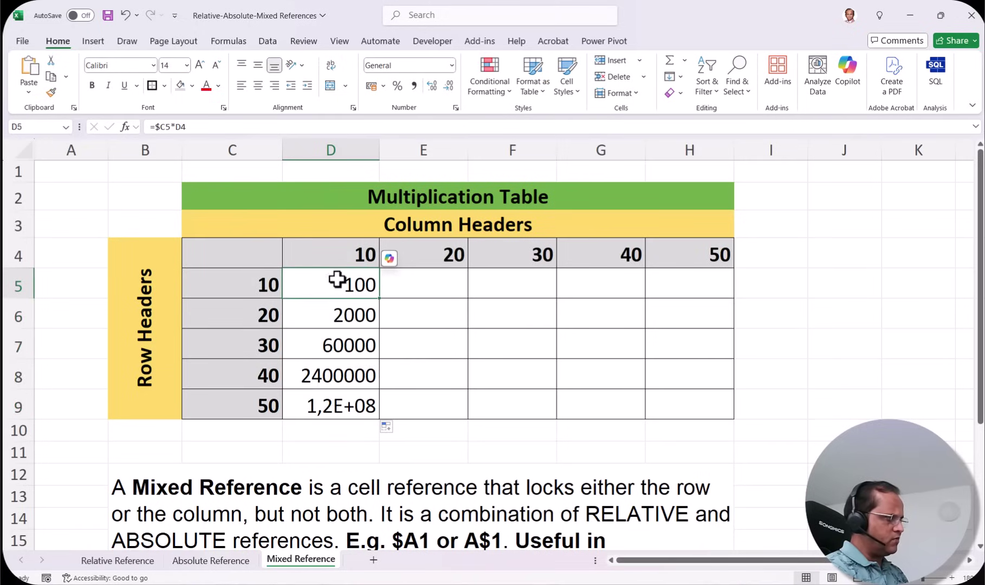
- Inspect the copied formula in D6 and compare its references with row header C6 and cell D5
double_click(350, 317)
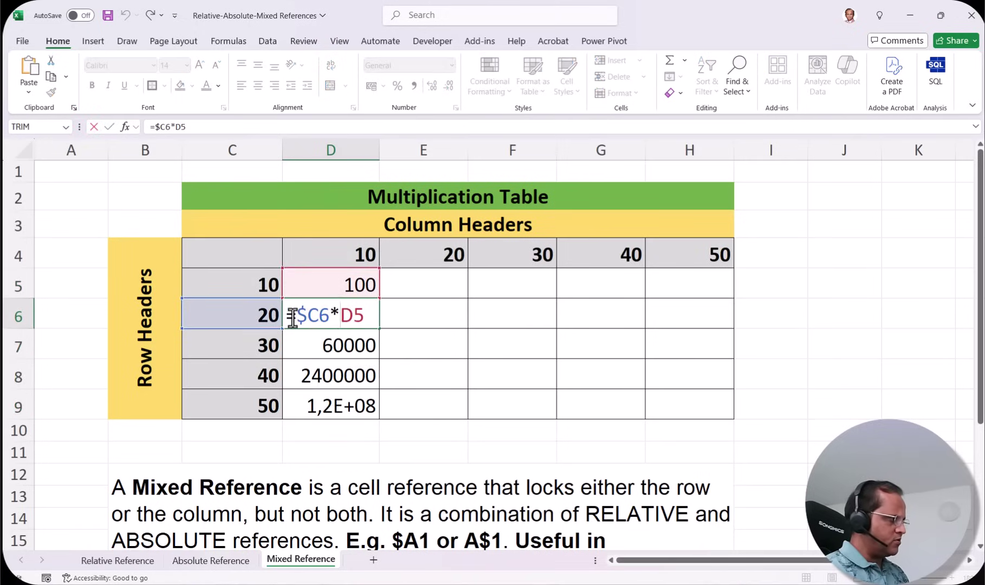
left_click(340, 316)
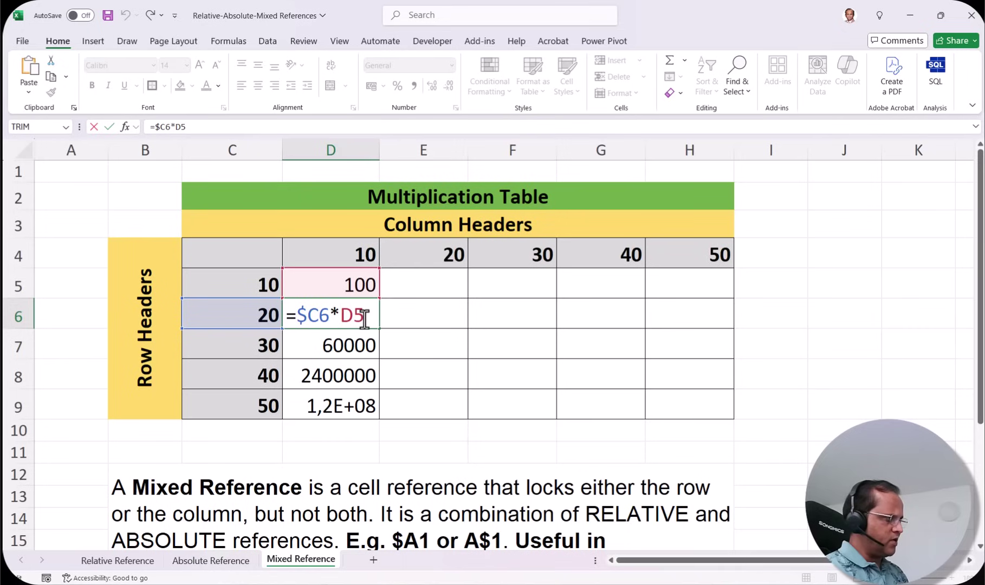
key("Return")
left_click(266, 317)
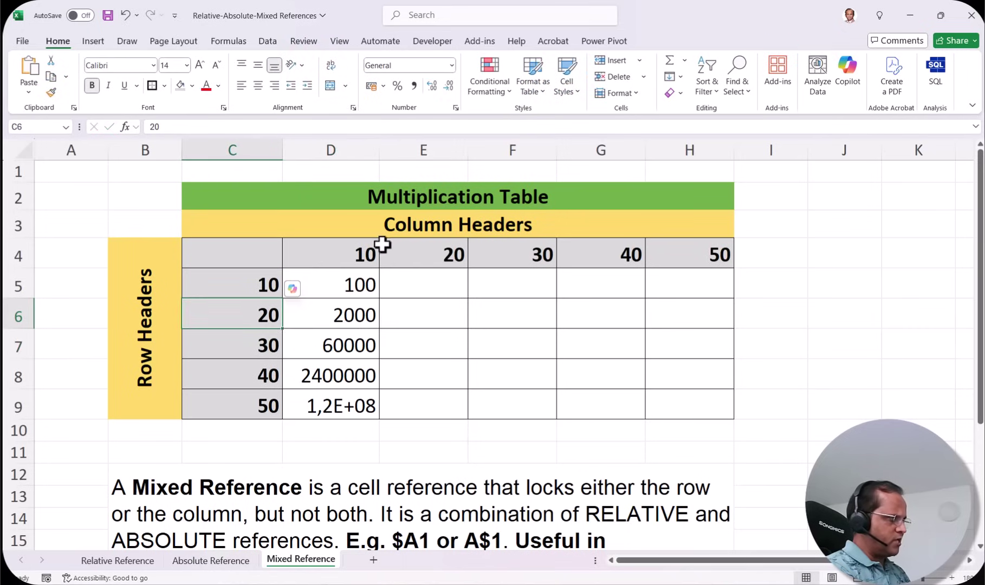
left_click(356, 315)
left_click(354, 283)
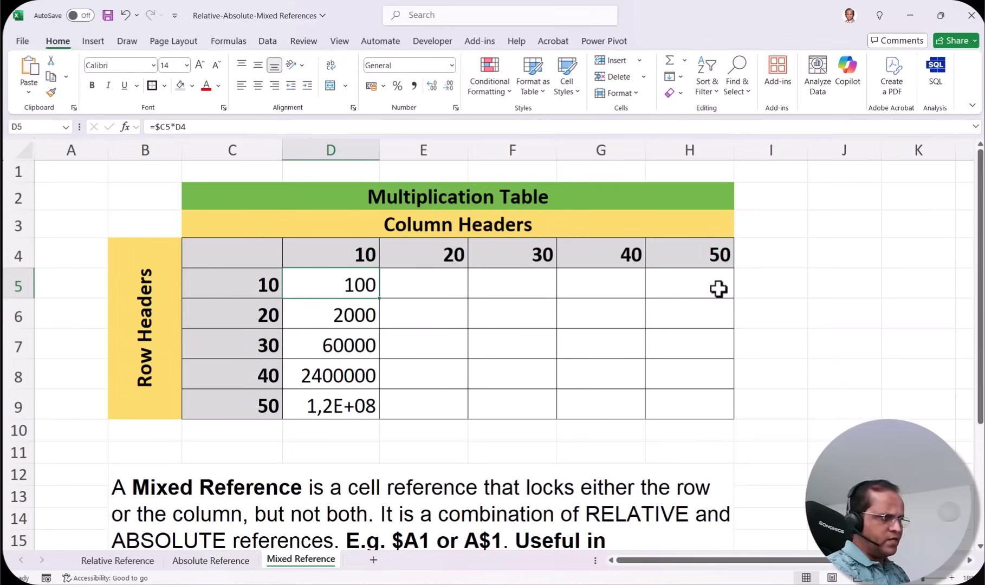
- Go through the column headers D4 to H4 one by one to see which row they share
left_click(355, 254)
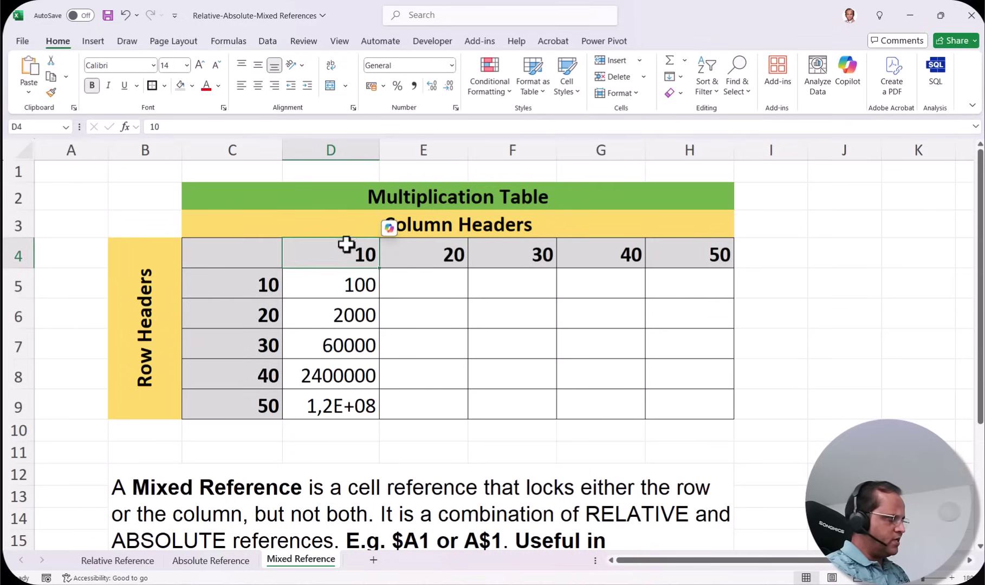
left_click(426, 258)
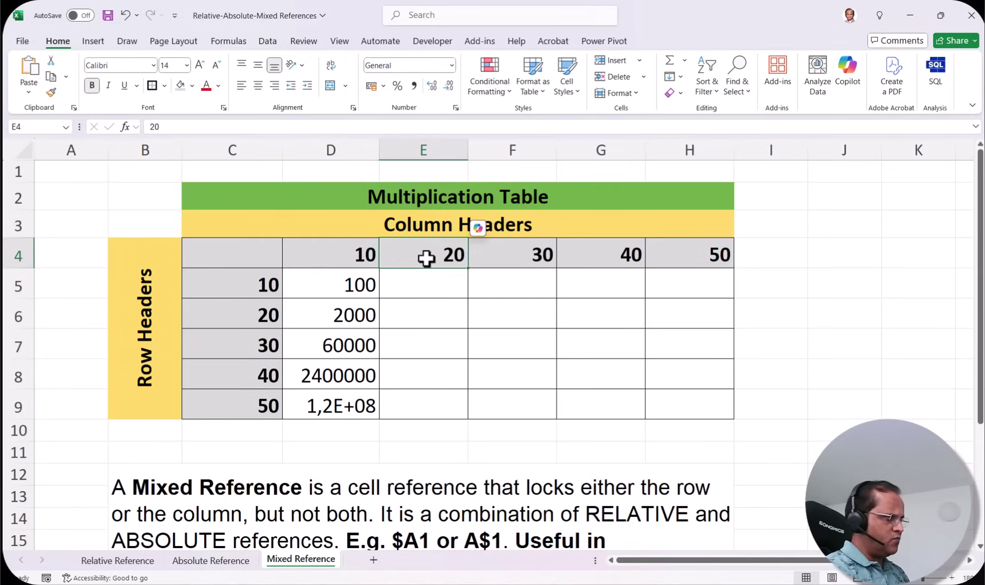
left_click(520, 259)
left_click(625, 257)
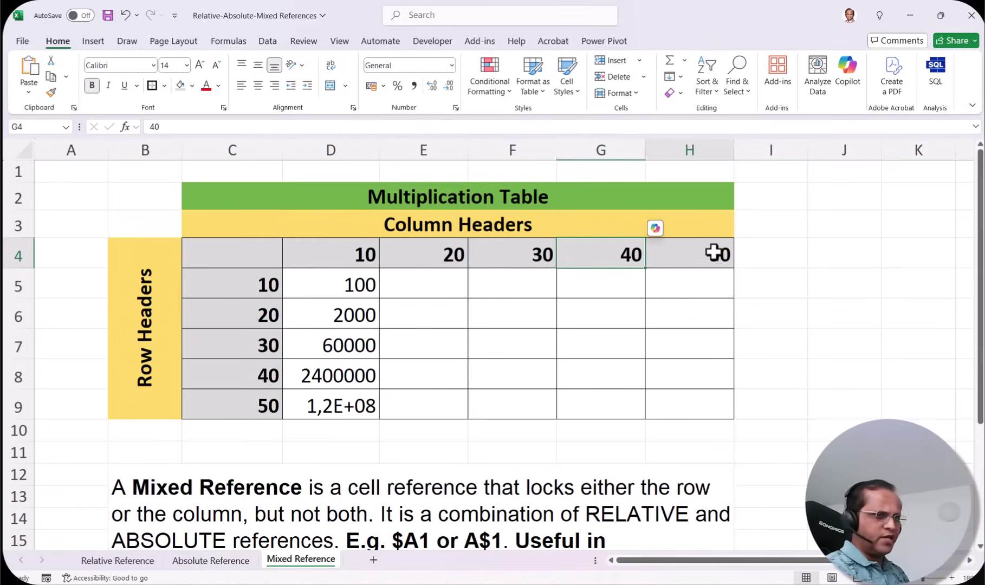
left_click(714, 253)
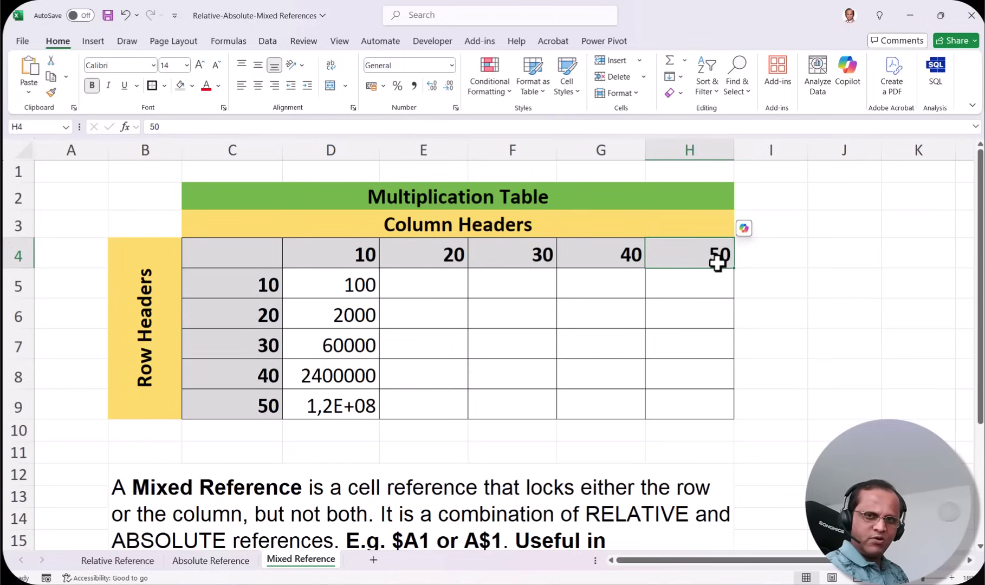
- Lock row 4 in the D5 formula so it reads =$C5*D$4, and fill it down through D9
double_click(334, 275)
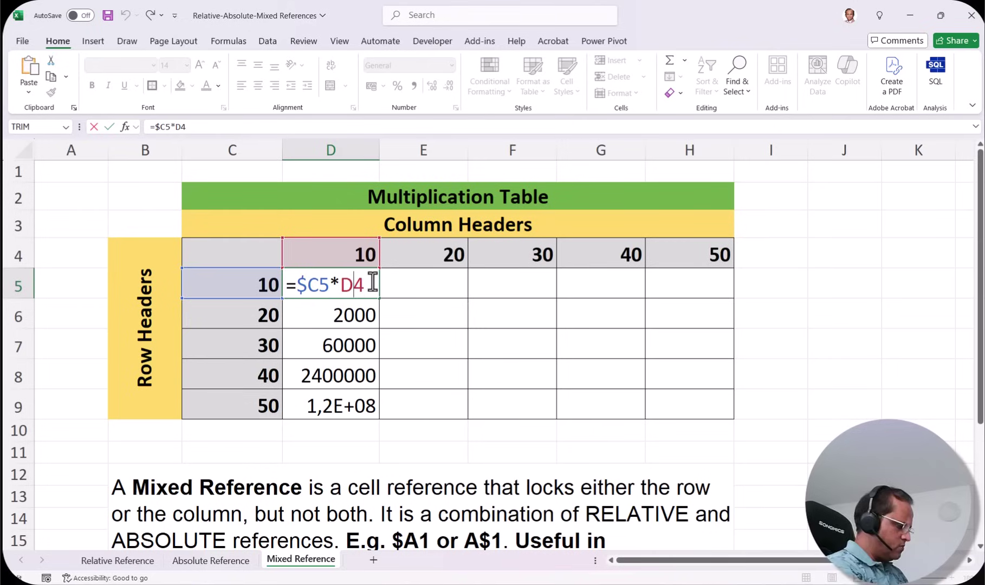
type("$")
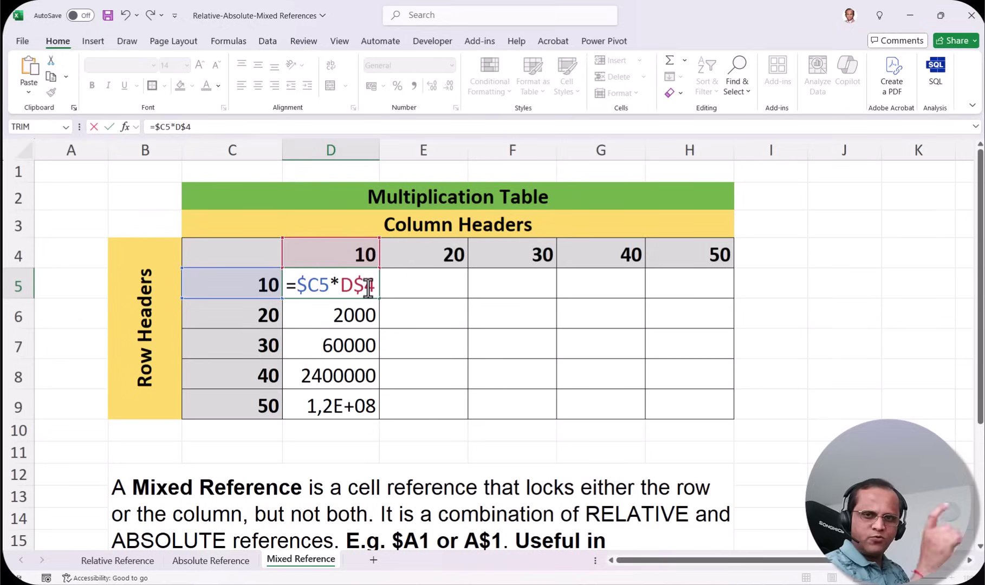
key("ctrl+Return")
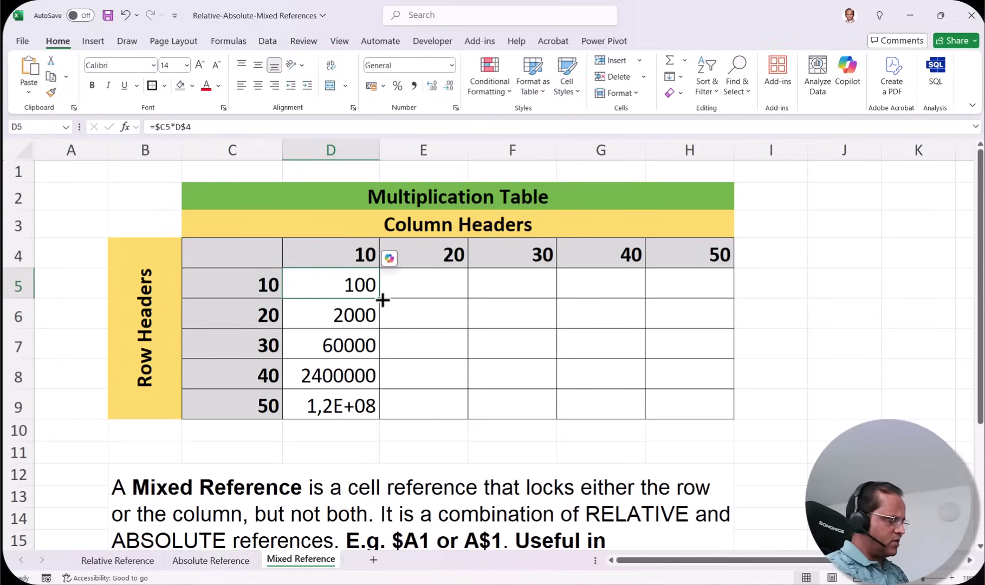
left_click_drag(382, 300, 380, 406)
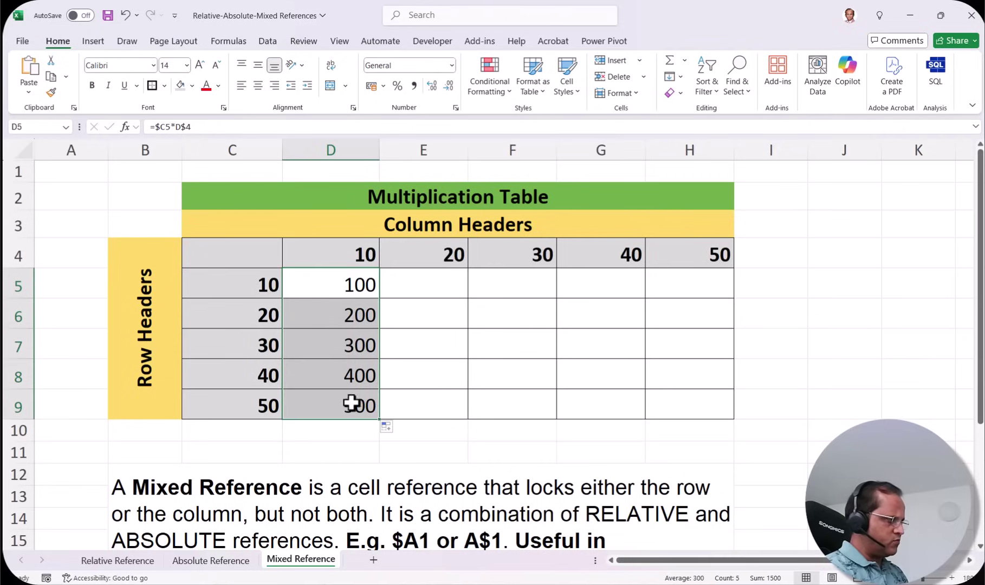
- Fill the D5 formula across to H5 and that row down through row 9 to complete the multiplication table
left_click(358, 286)
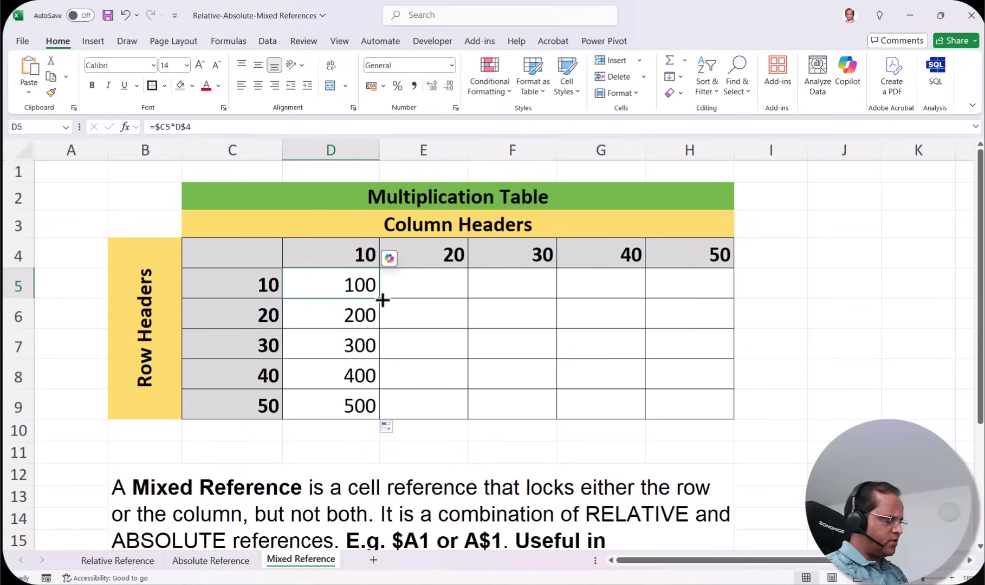
left_click_drag(397, 299, 694, 292)
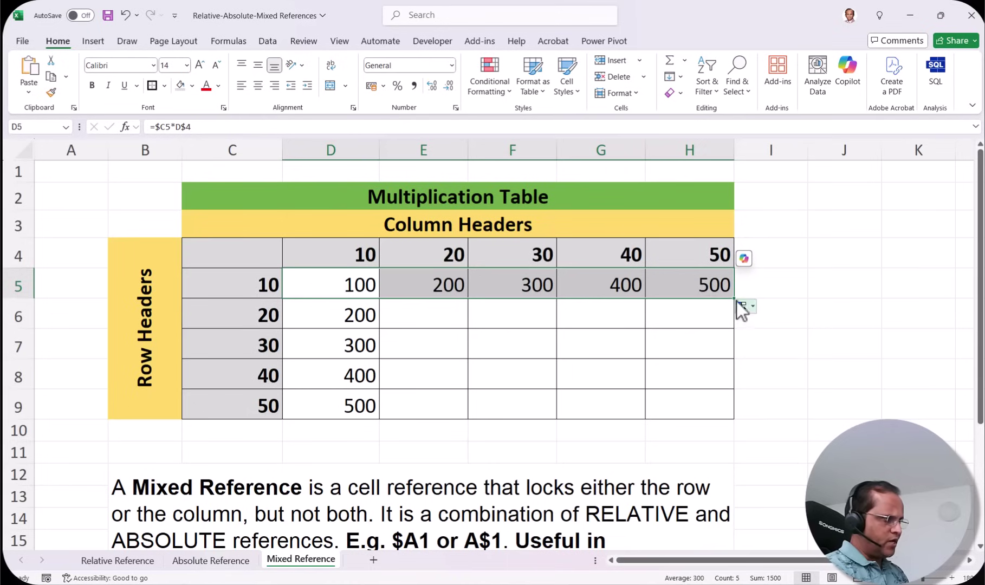
left_click_drag(734, 299, 730, 404)
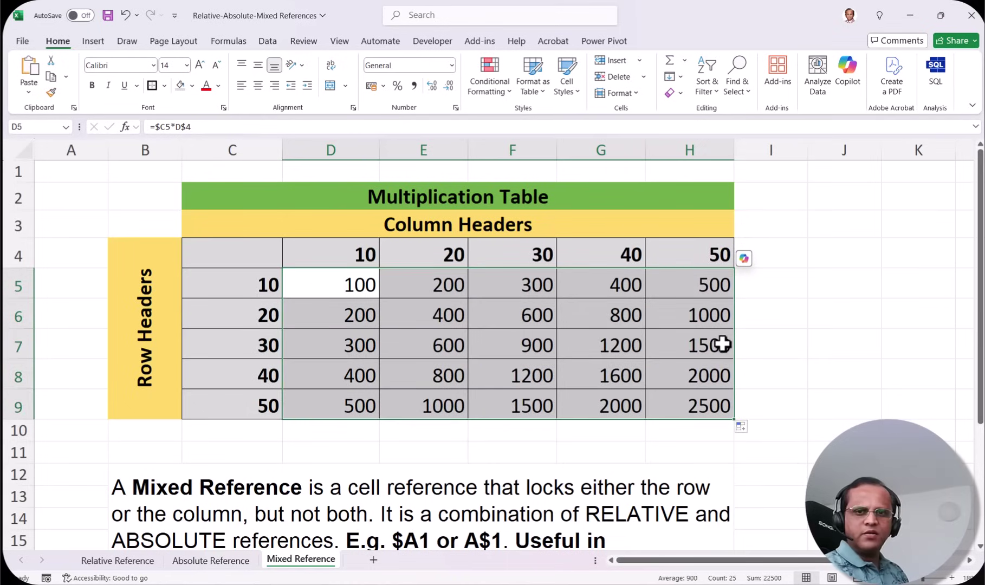
left_click(699, 405)
scroll(680, 423, "down", 2)
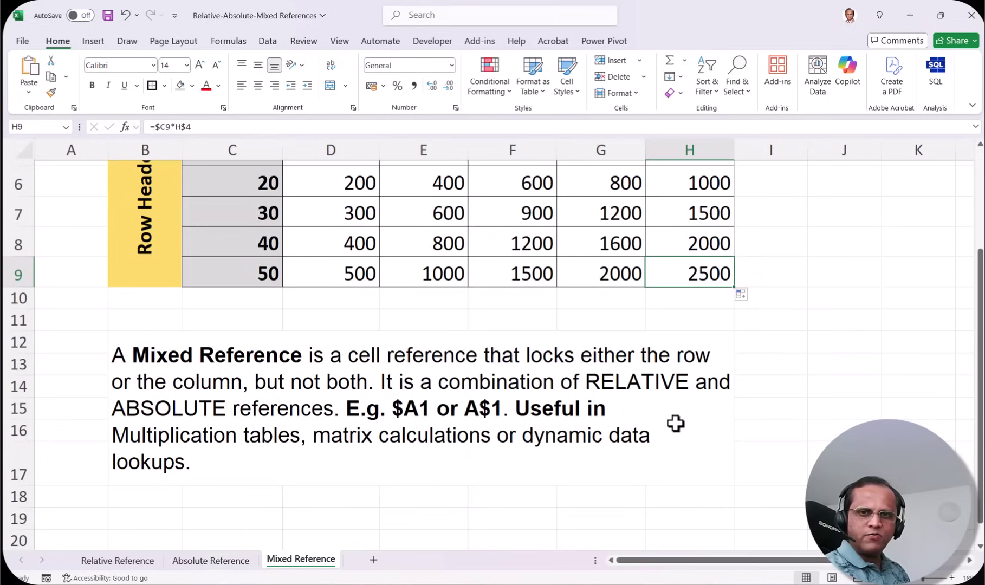